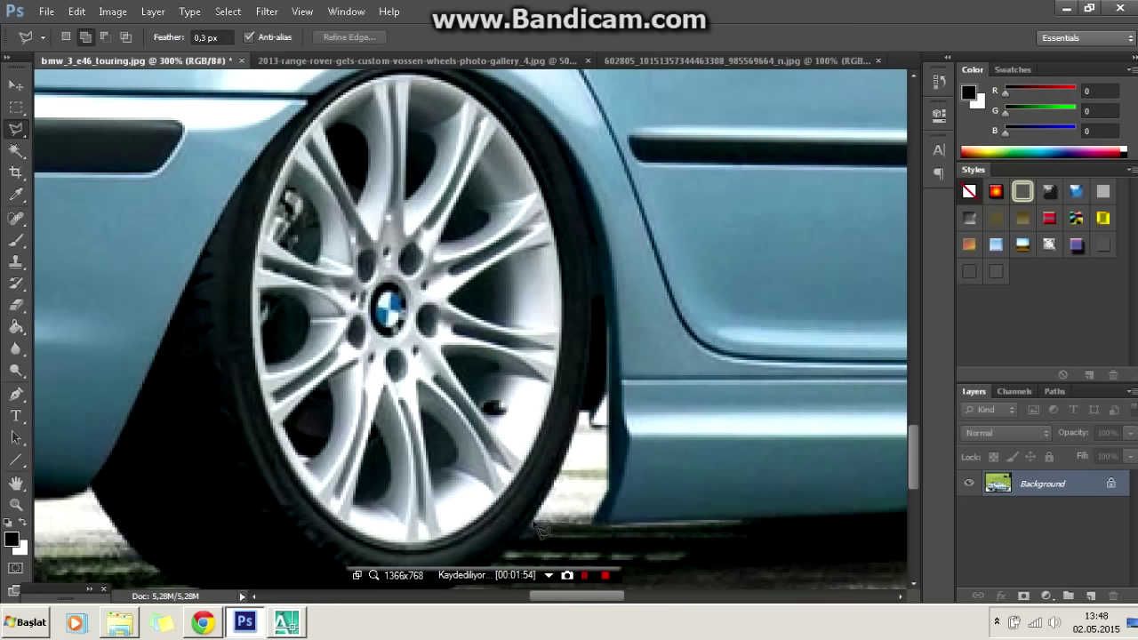
Copy the current selection onto a new layer, Layer 1.
key(ctrl+j)
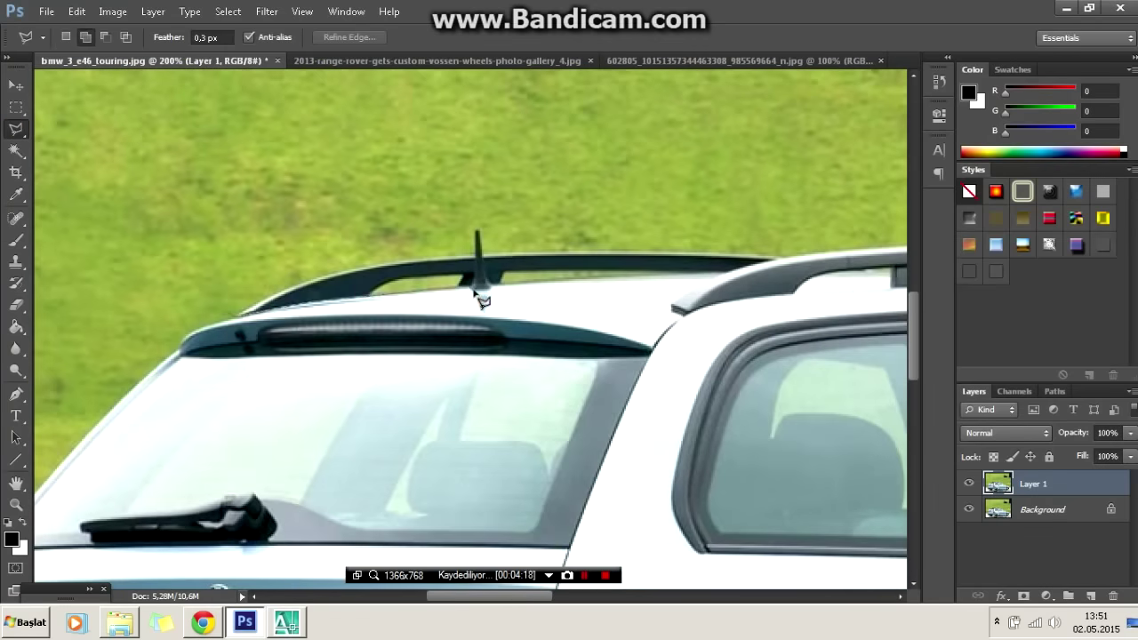
Outline the roof rails, unlock the background as Layer 0, and delete the strip.
click(676, 272)
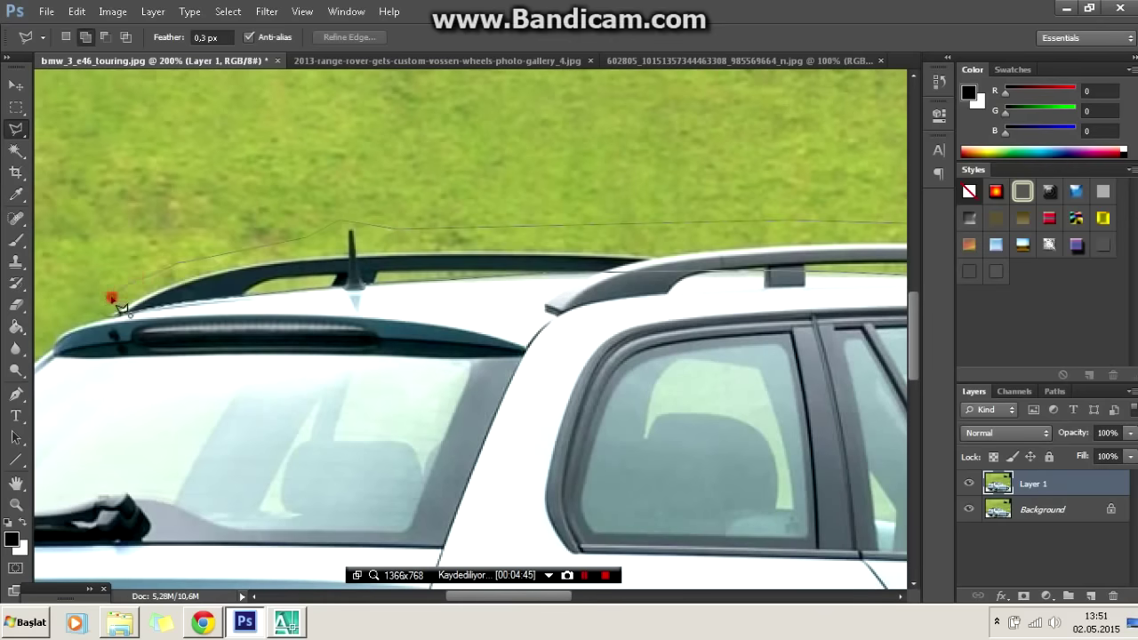
click(122, 308)
right_click(16, 349)
click(80, 383)
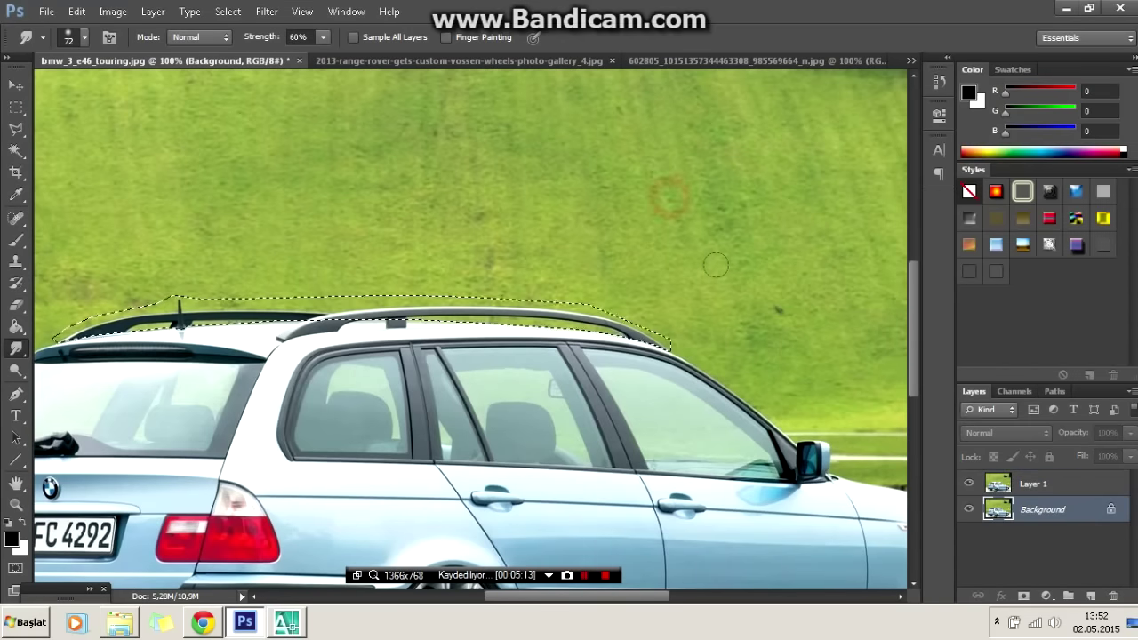
double_click(1059, 514)
click(698, 195)
key(Delete)
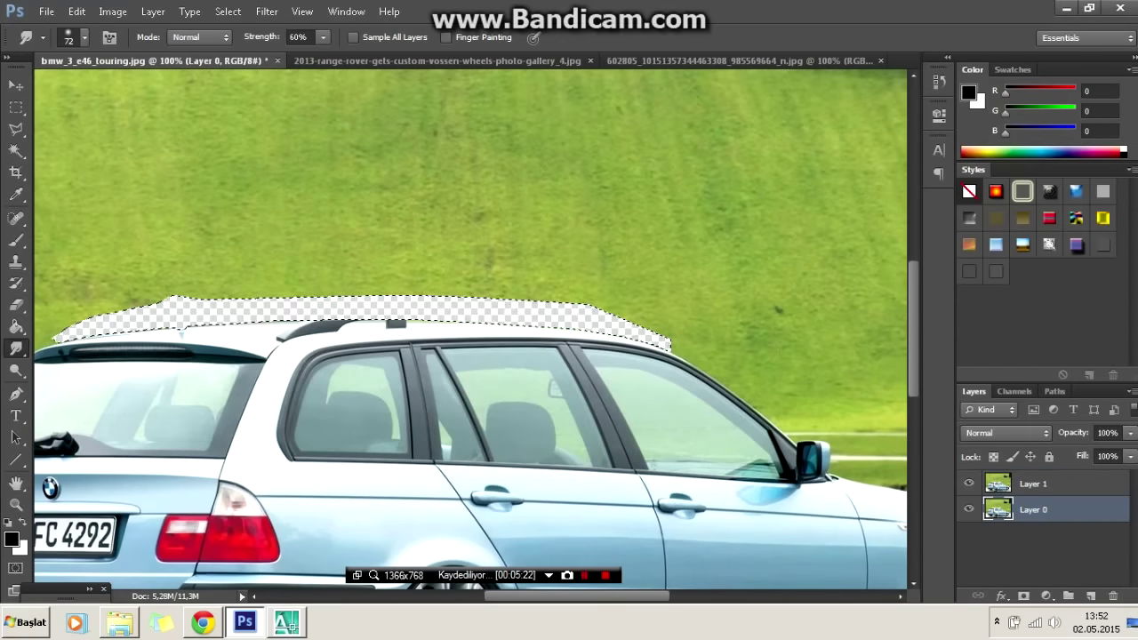
Outline a new area along the roof and copy it onto new Layer 2.
key(l)
right_click(327, 179)
click(364, 189)
scroll(471, 355, left, 2)
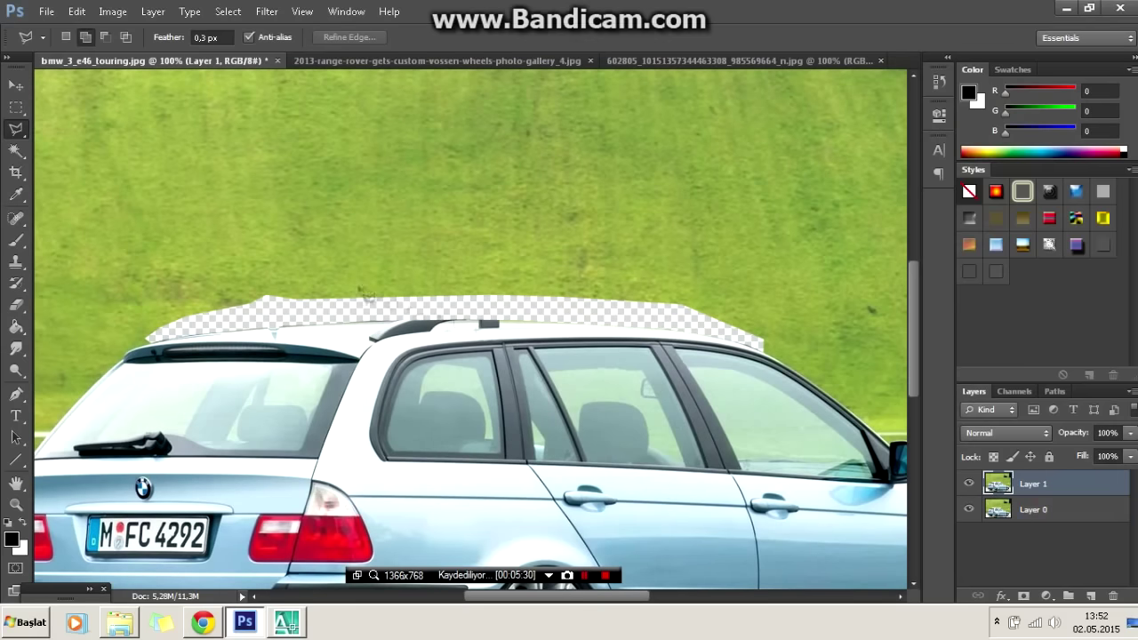
click(795, 294)
double_click(191, 203)
key(ctrl+j)
right_click(480, 230)
key(Escape)
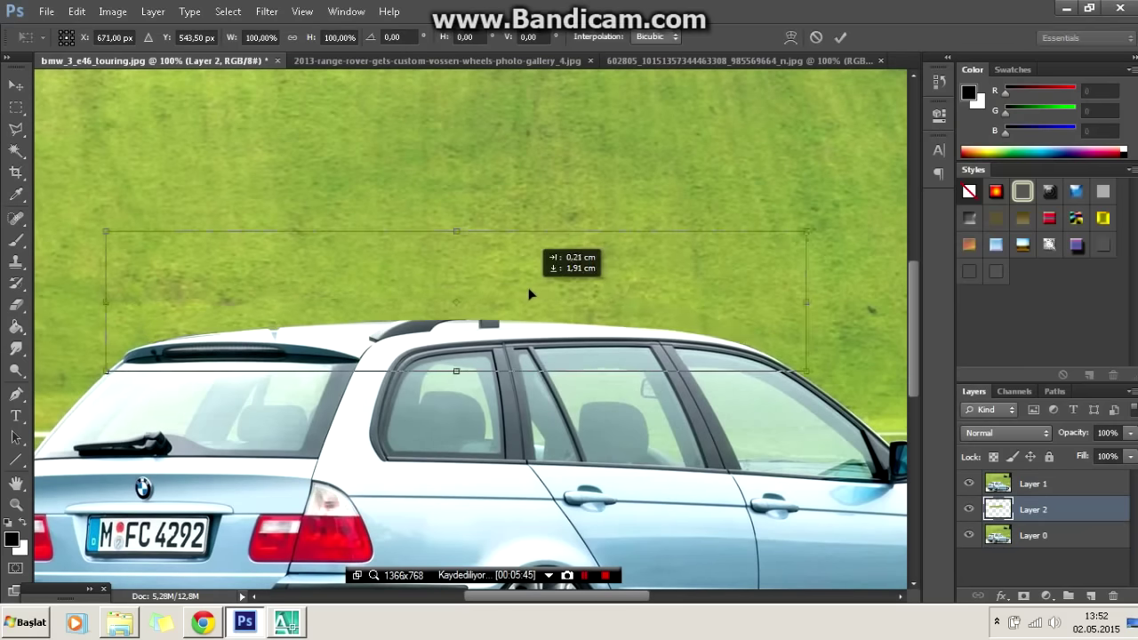
Lasso the roof rack and smudge it away on Layer 1.
key(ctrl+minus)
key(ctrl+minus)
key(ctrl+plus)
key(ctrl+plus)
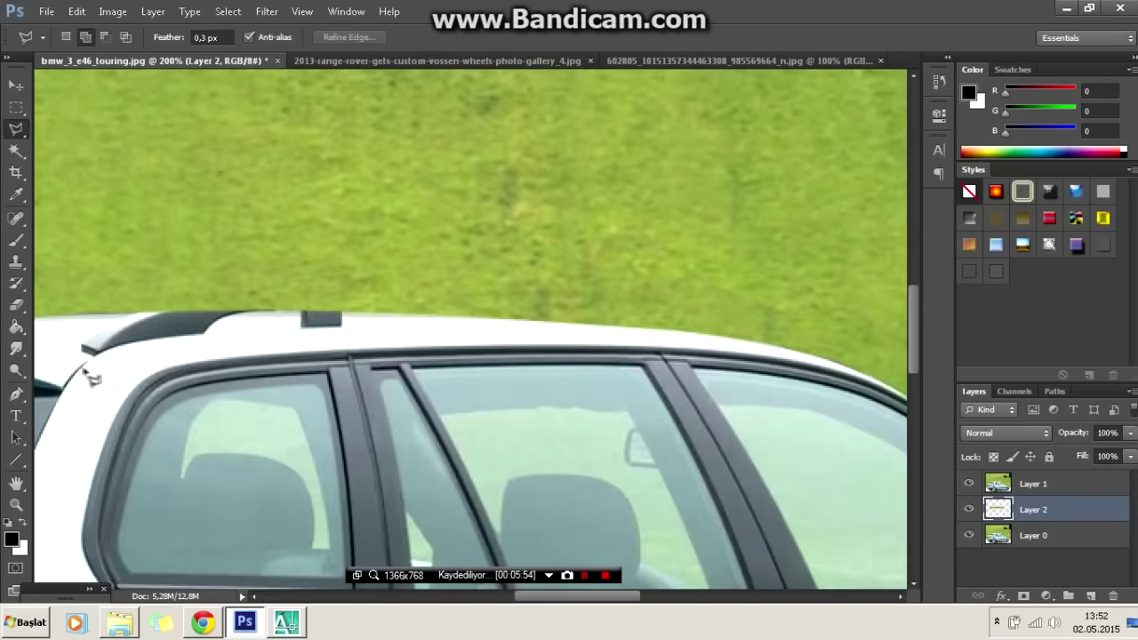
click(103, 359)
click(208, 340)
click(339, 336)
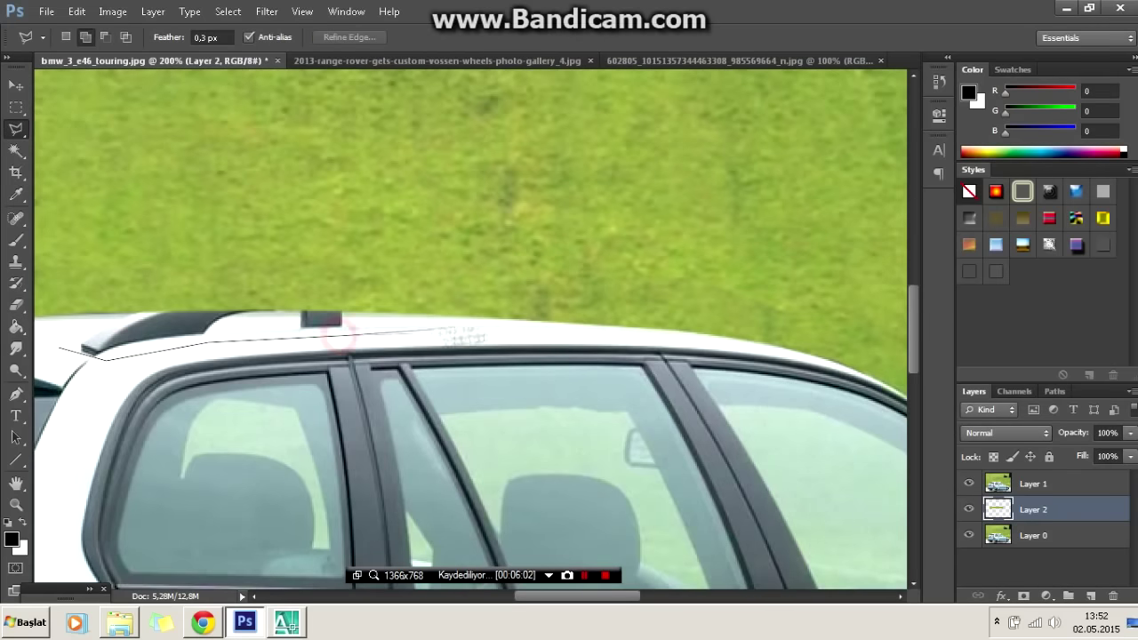
click(142, 331)
key(r)
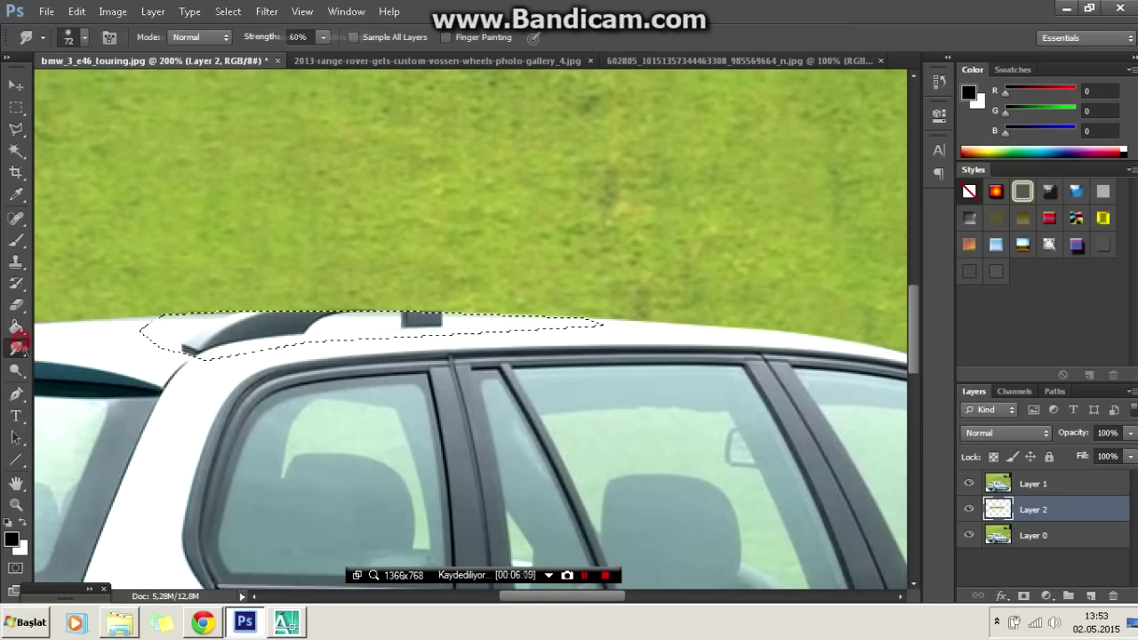
click(1032, 484)
mouse_move(338, 330)
mouse_down()
mouse_move(206, 305)
mouse_move(596, 324)
mouse_move(146, 336)
mouse_move(209, 304)
mouse_move(587, 327)
mouse_up()
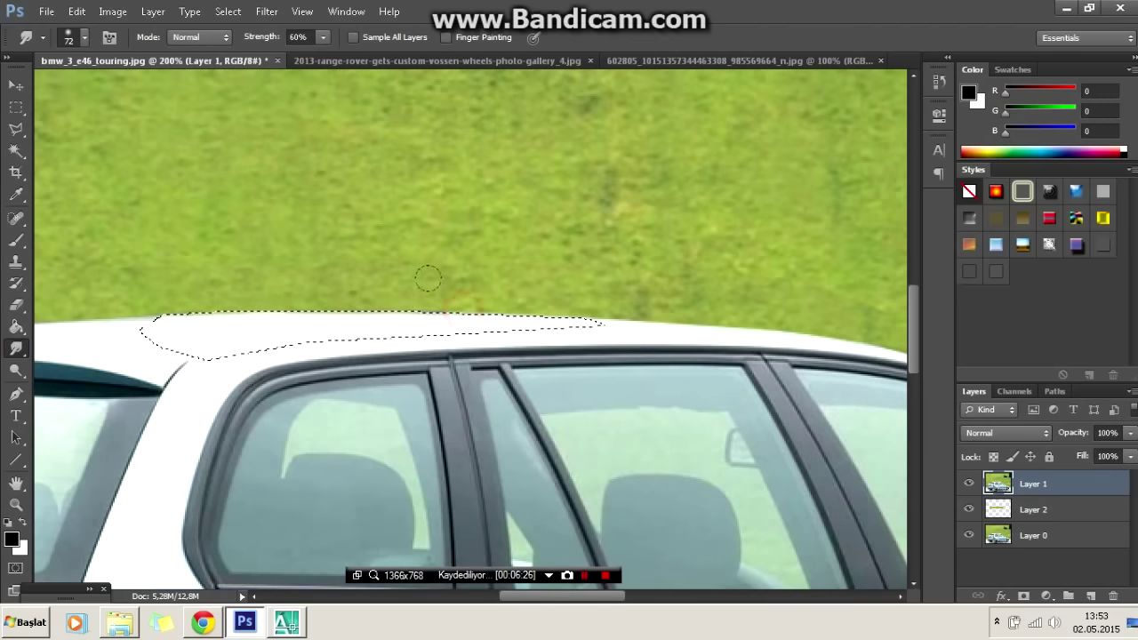
click(16, 128)
key(ctrl+d)
Set up a small hard blur brush and review the whole car.
click(16, 349)
click(70, 37)
click(160, 330)
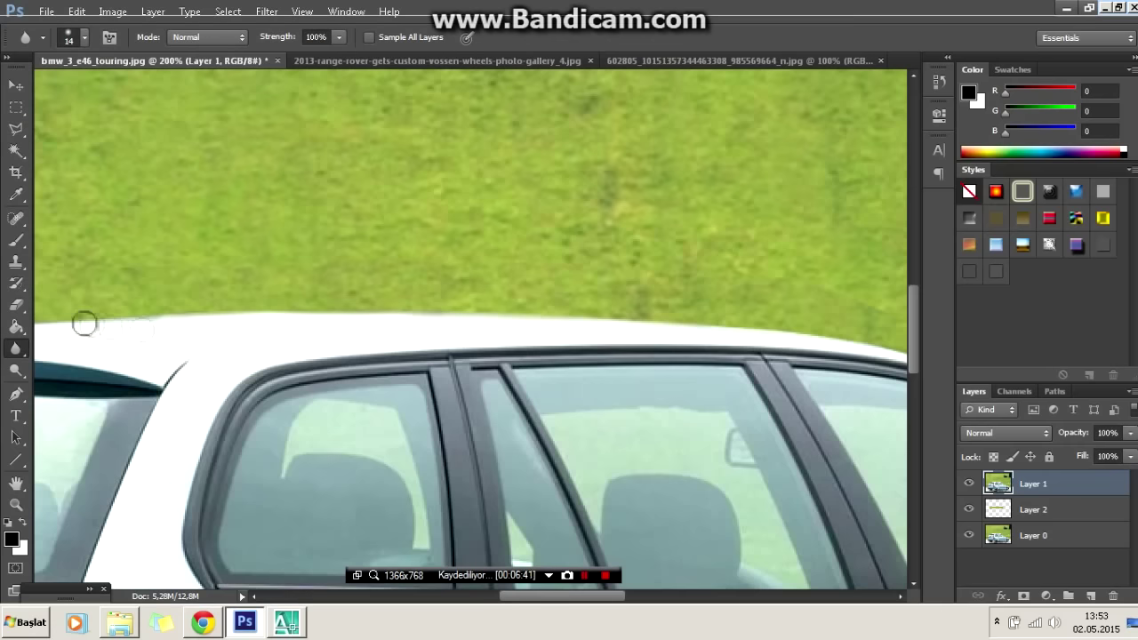
key(ctrl+0)
key(l)
key(ctrl+1)
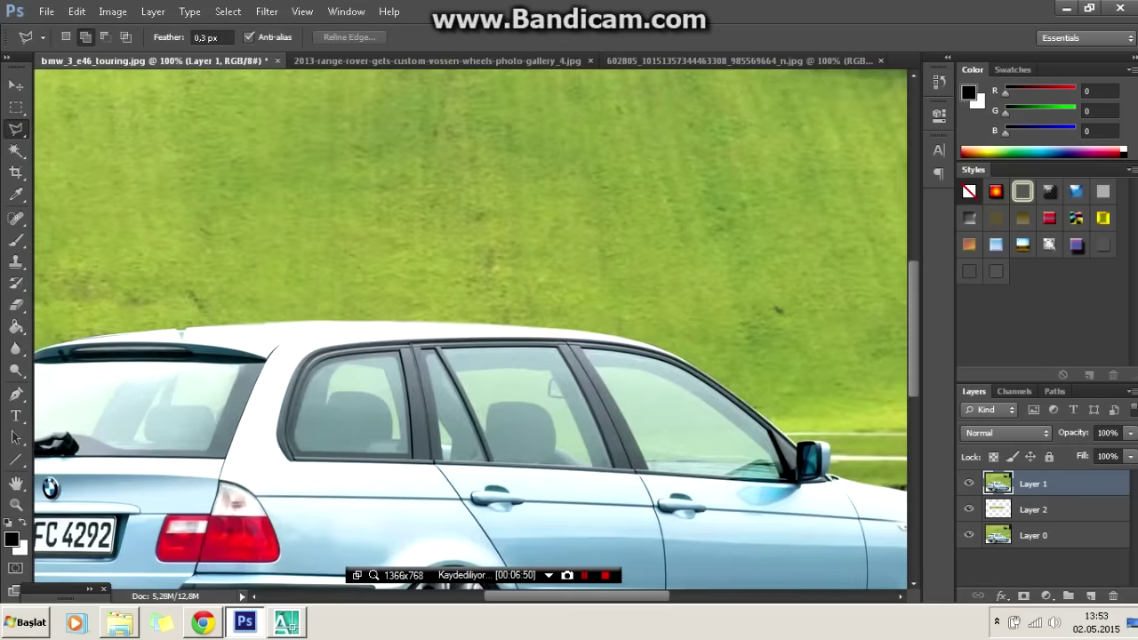
Draw a Pen path along the roof edge and turn it into a selection.
key(p)
click(223, 325)
click(617, 337)
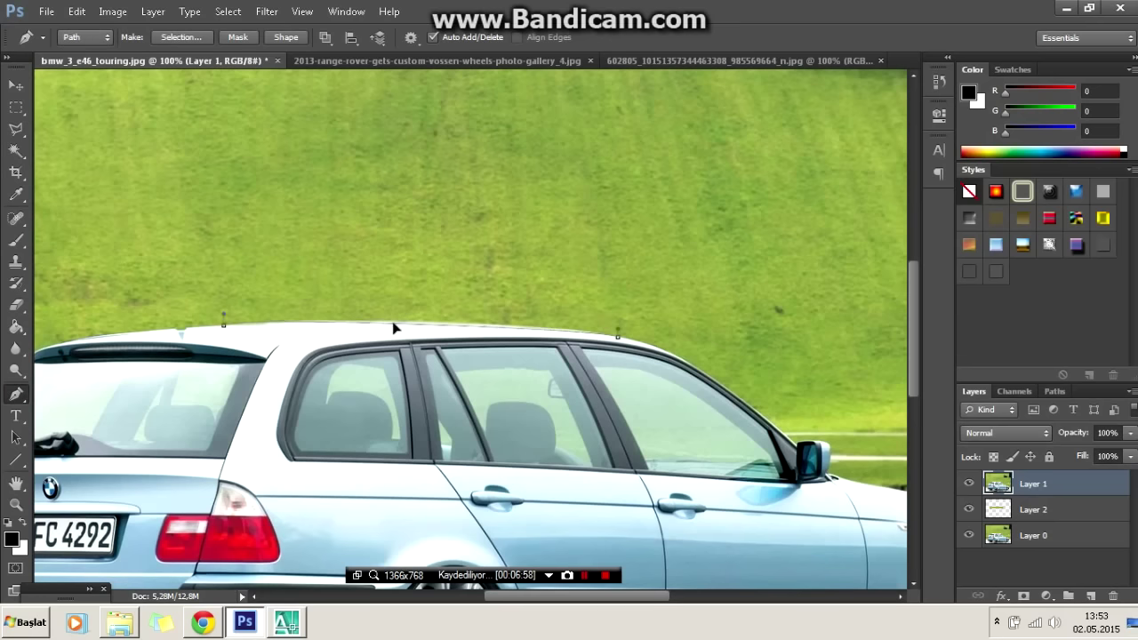
right_click(305, 275)
click(365, 332)
click(648, 176)
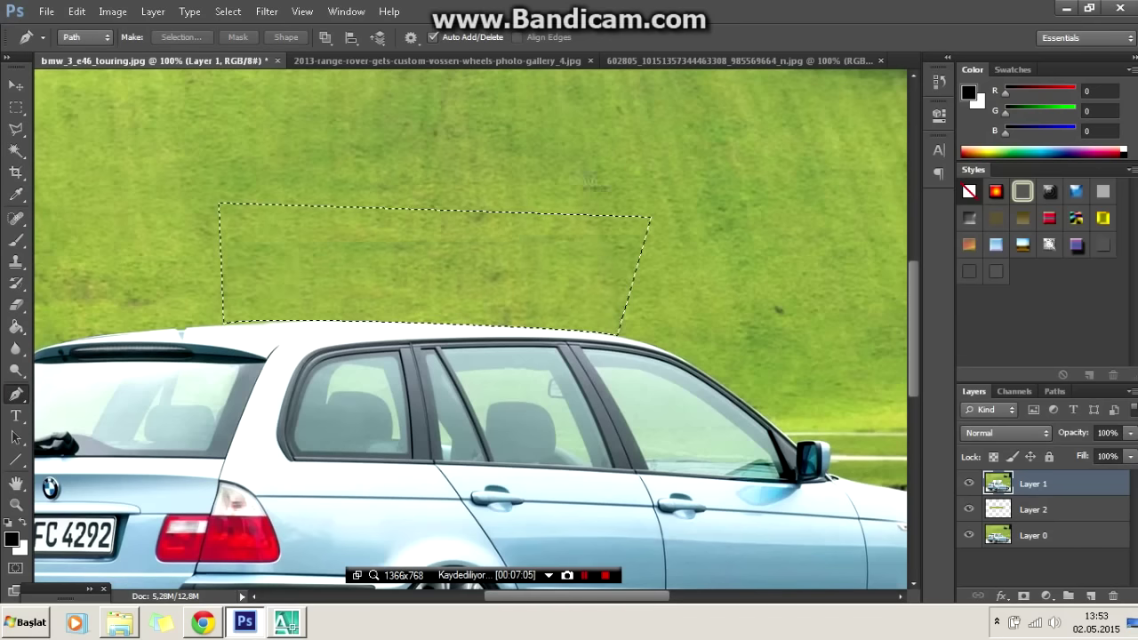
key(l)
Outline the roof edge again and retouch it with a retouching tool.
key(ctrl+0)
scroll(480, 425, up, 3)
scroll(480, 425, up, 1)
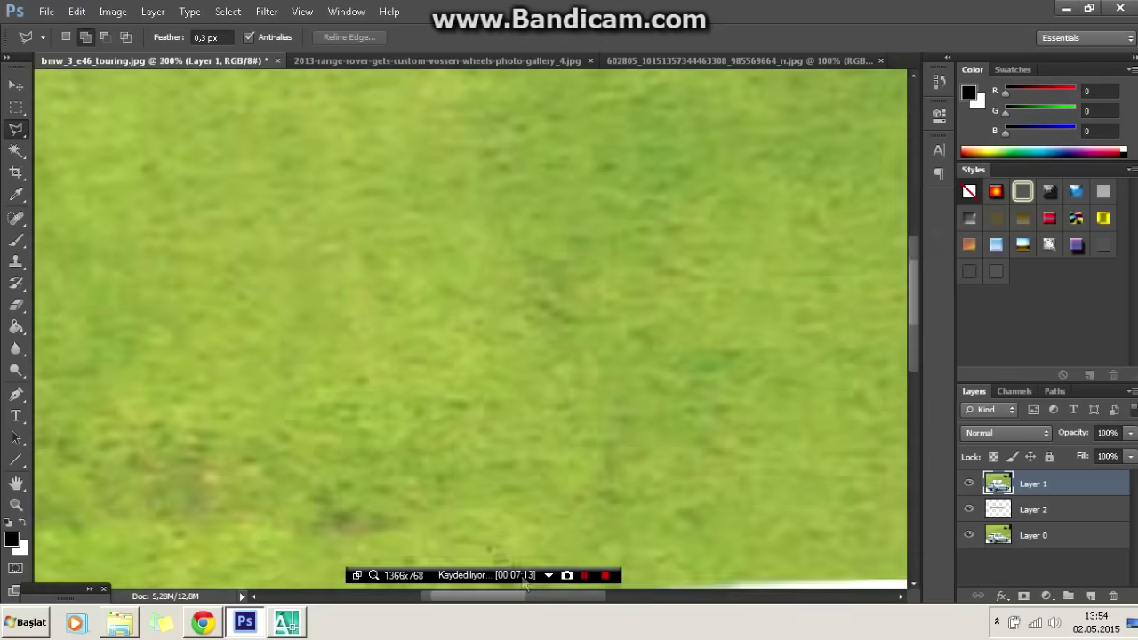
scroll(480, 425, up, 1)
click(469, 415)
double_click(572, 435)
right_click(16, 348)
click(54, 382)
key(l)
key(ctrl+0)
scroll(480, 373, up, 1)
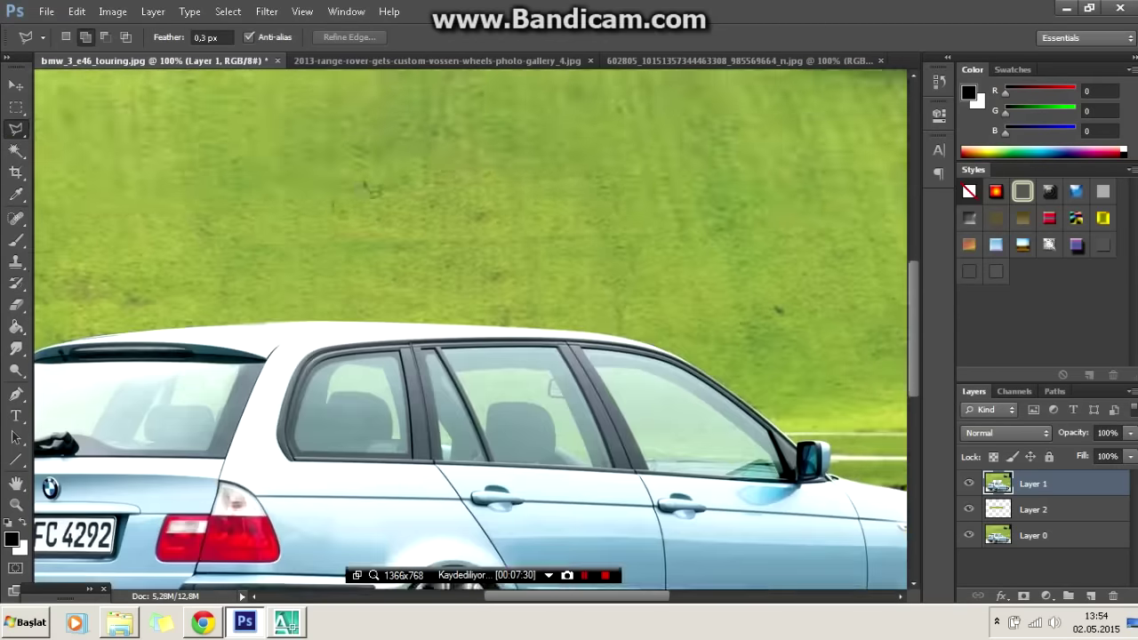
scroll(578, 418, up, 1)
Outline the side badge and smudge it away.
scroll(604, 445, up, 1)
click(637, 464)
click(693, 452)
click(593, 443)
click(16, 348)
key(l)
Select the lower rear bumper and fill it with solid black.
scroll(394, 196, down, 3)
scroll(400, 501, up, 1)
scroll(400, 501, up, 1)
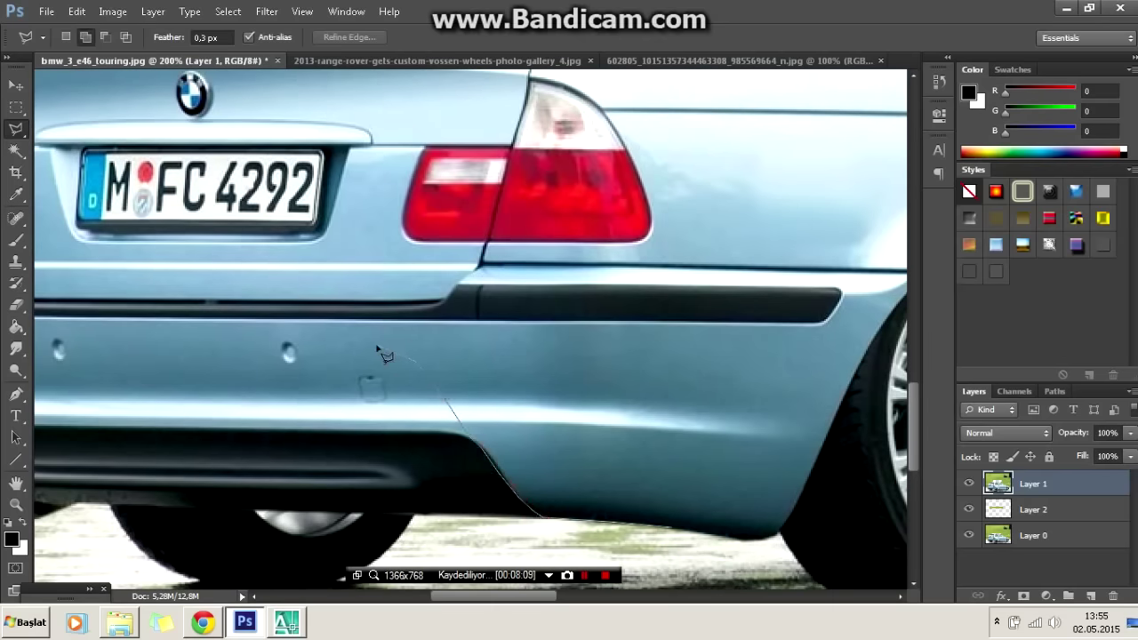
scroll(240, 348, left, 3)
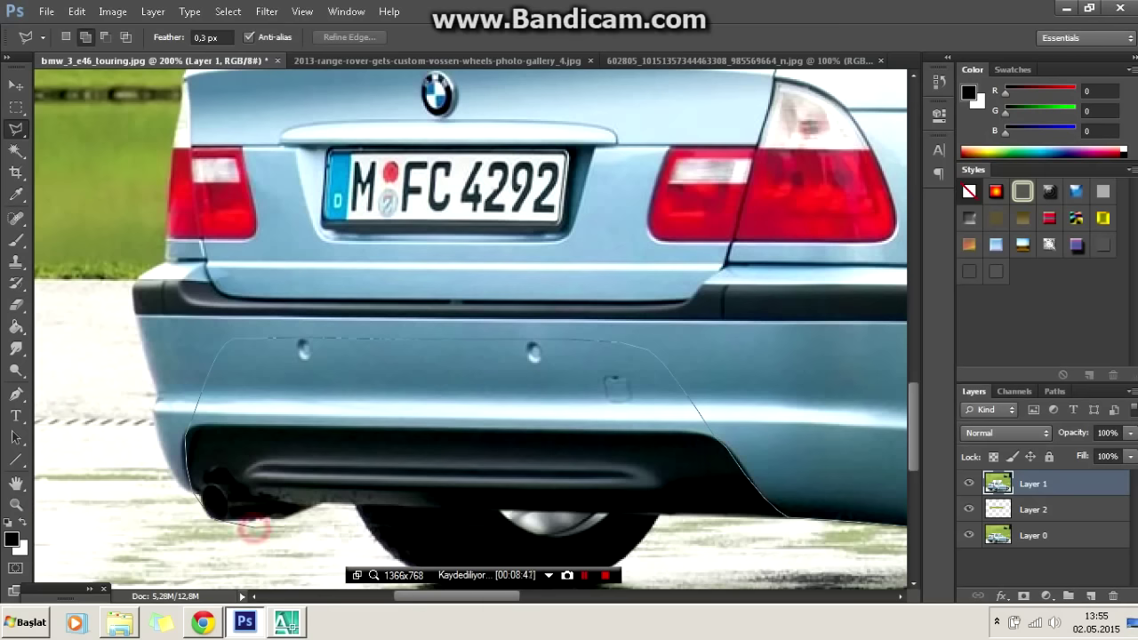
double_click(714, 536)
key(b)
key(alt+BackSpace)
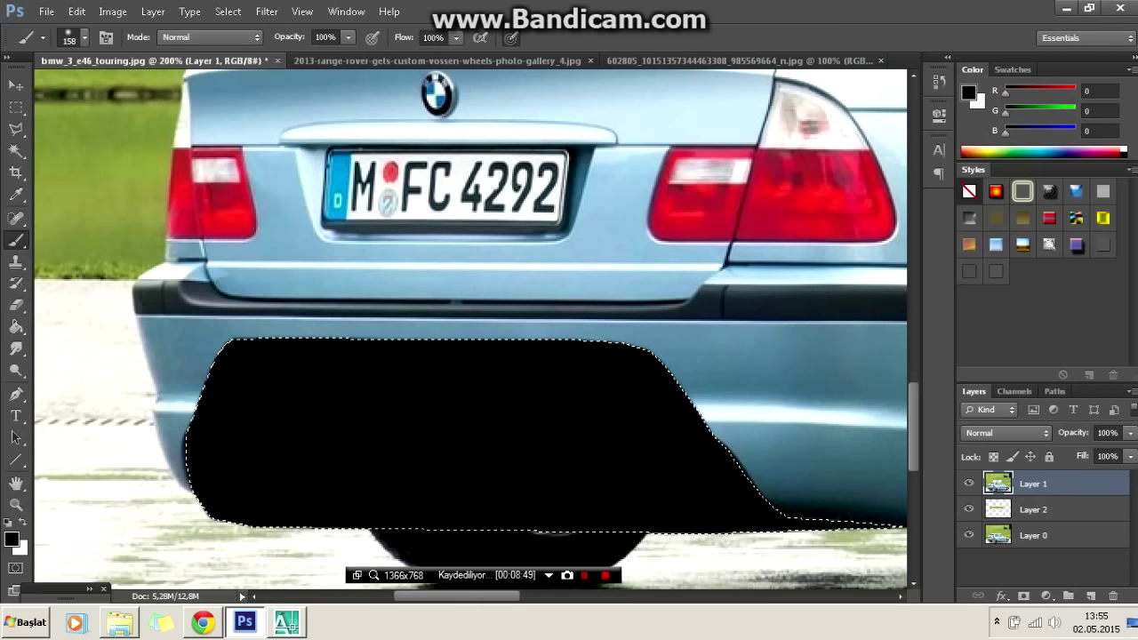
key(l)
key(ctrl+d)
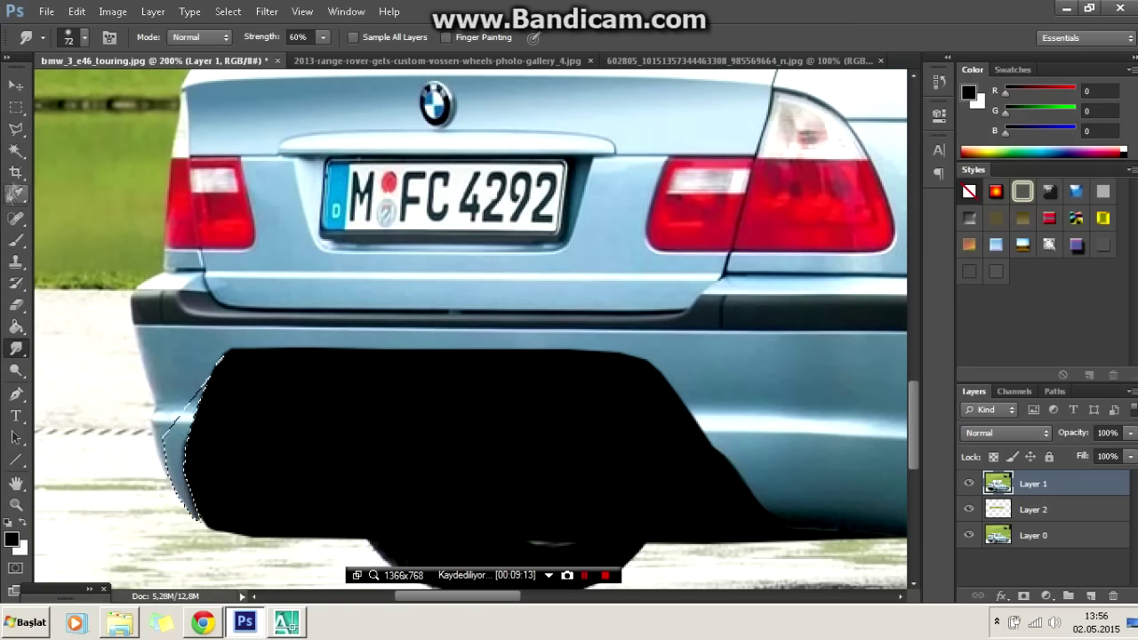
Smudge the left edge of the black diffuser fill to blend it.
key(ctrl+plus)
scroll(418, 494, left, 5)
click(418, 493)
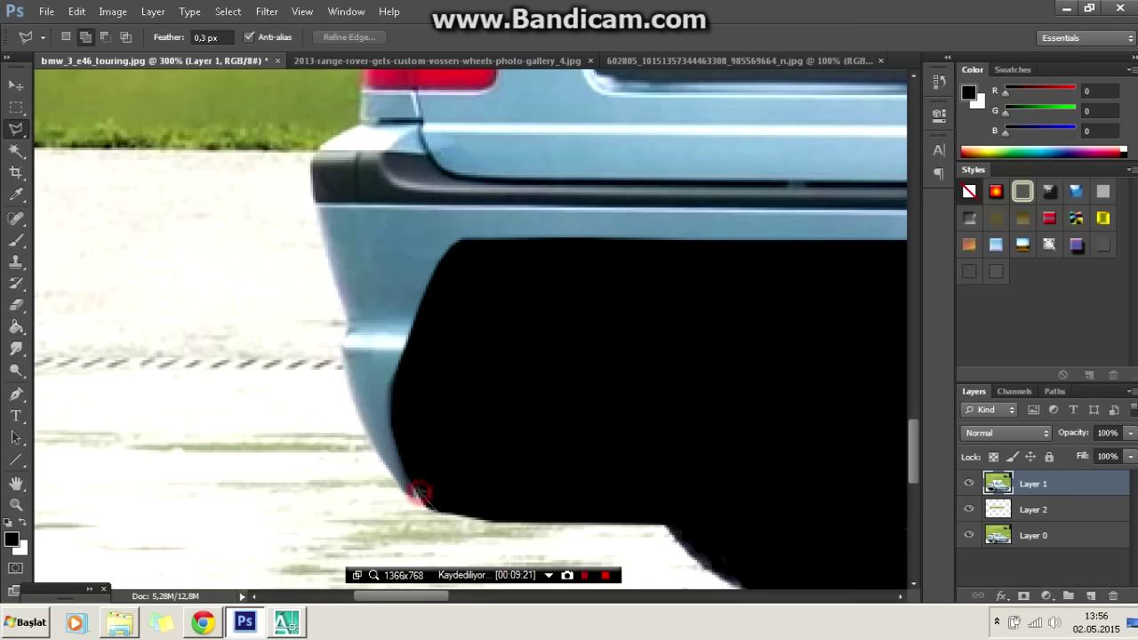
double_click(425, 517)
click(16, 349)
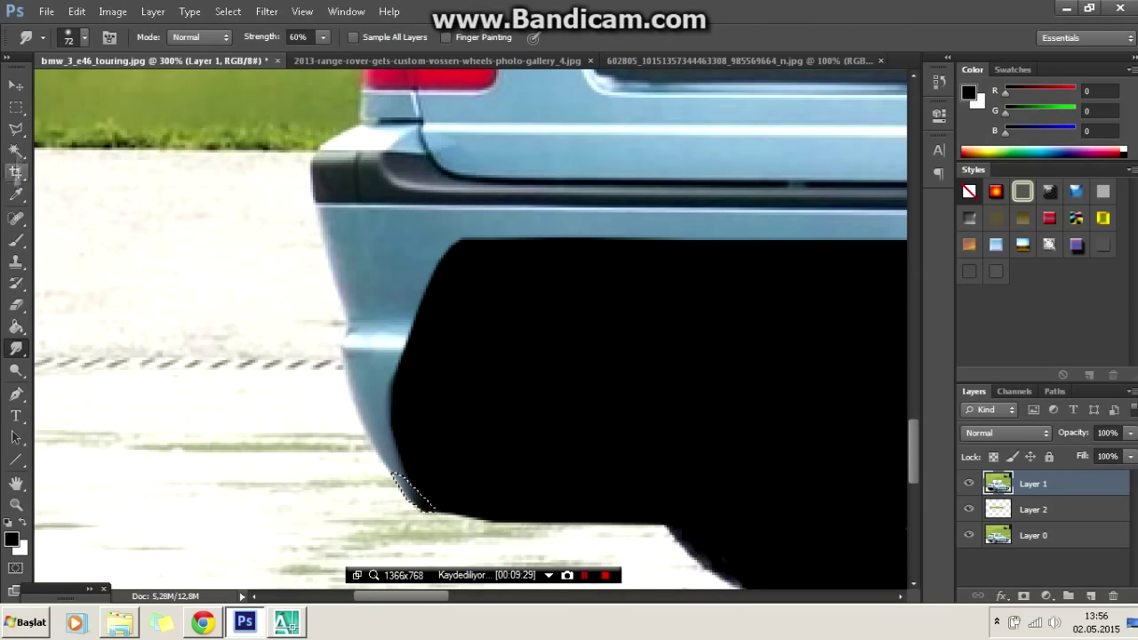
key(l)
Bring the Range Rover photo with Vossen wheels to the front.
scroll(407, 236, down, 6)
scroll(460, 294, up, 3)
scroll(459, 293, down, 2)
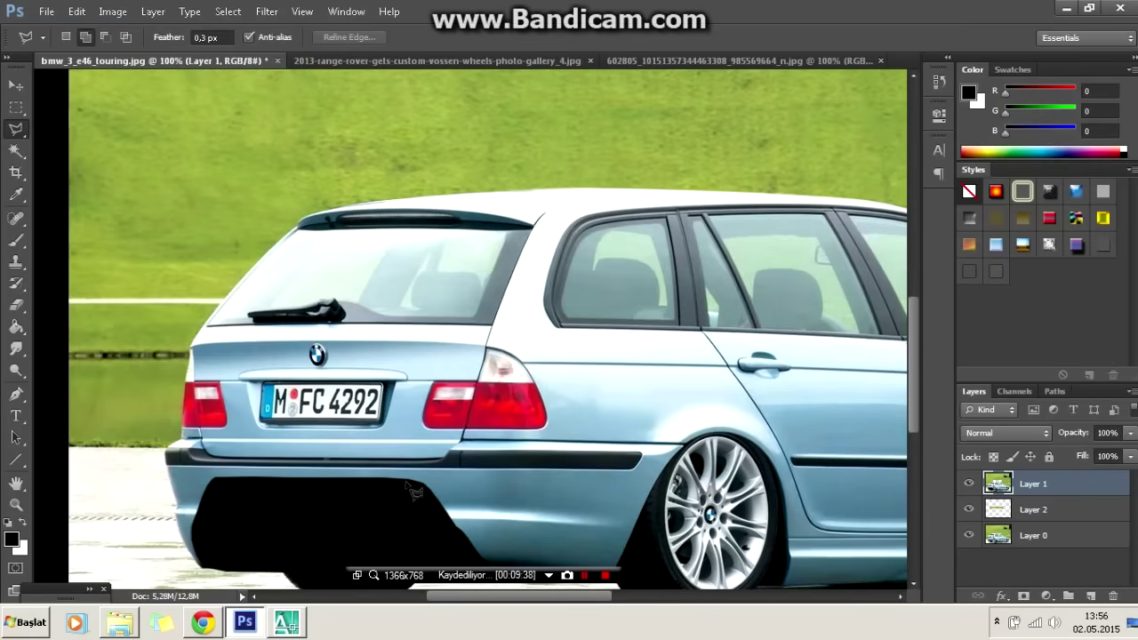
scroll(460, 293, down, 1)
click(533, 60)
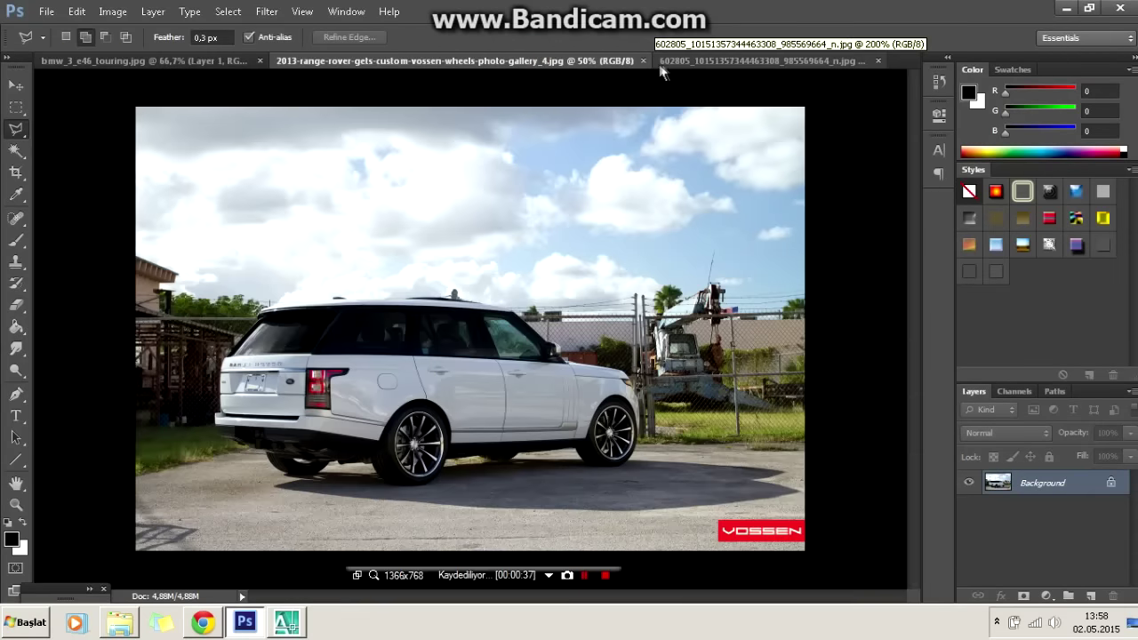
Set the marquee to elliptical and return to the BMW photo's rear arch.
scroll(462, 400, up, 2)
scroll(462, 400, up, 1)
right_click(16, 107)
click(80, 121)
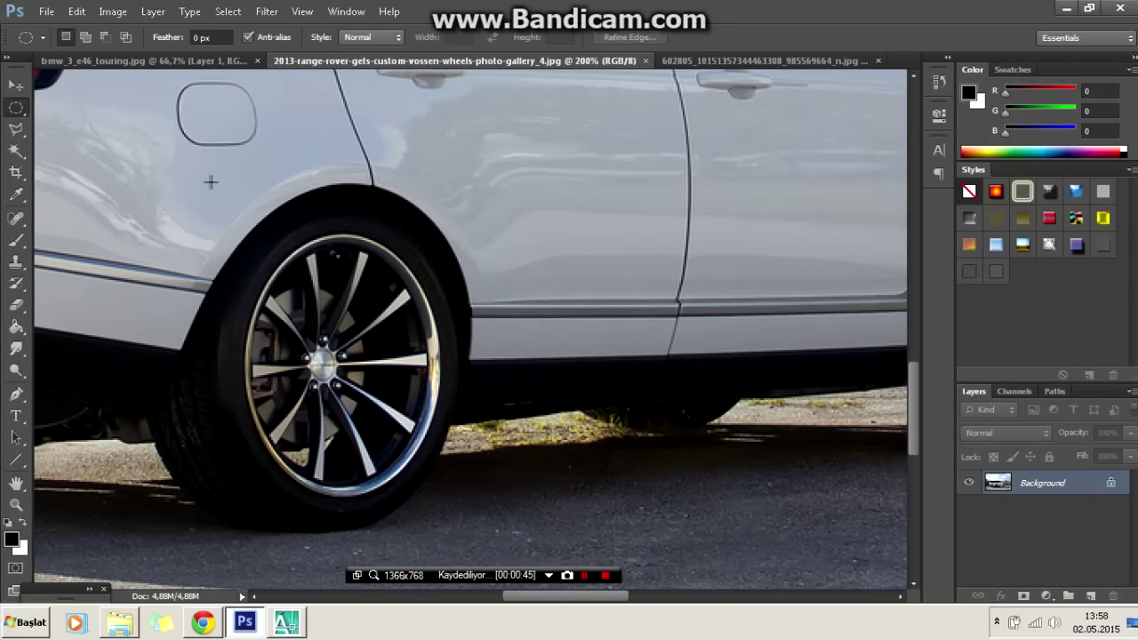
click(142, 61)
scroll(415, 92, up, 1)
scroll(503, 484, right, 5)
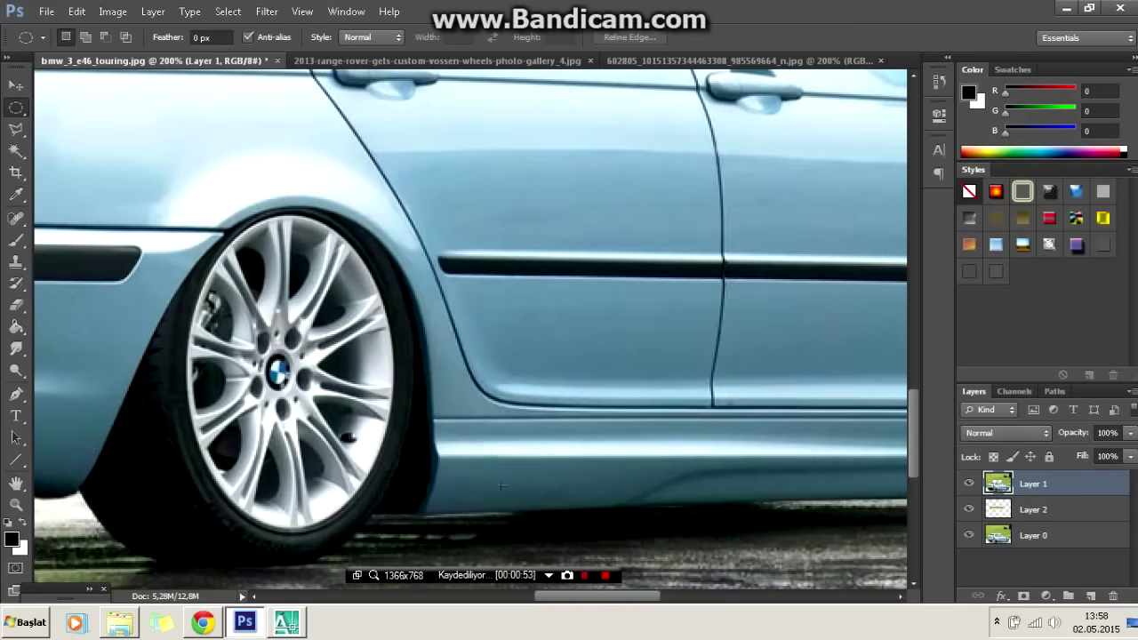
Trace a Pen path around the BMW's rear wheel arch down to the wheel bottom.
click(16, 394)
key(ctrl+plus)
drag(89, 181, 285, 255)
click(287, 255)
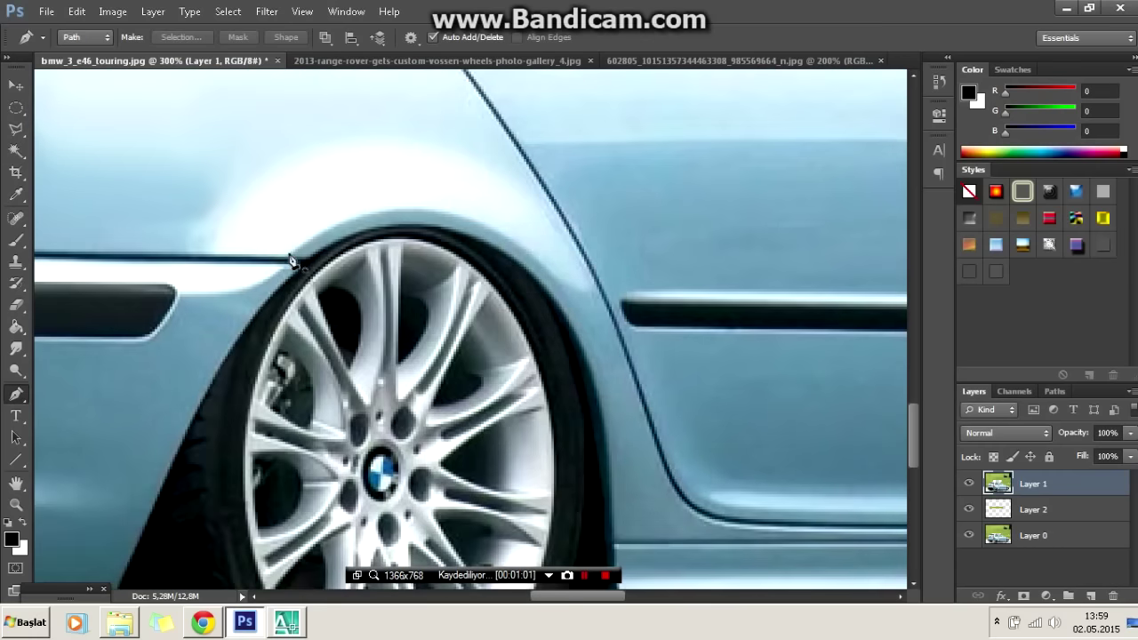
click(316, 235)
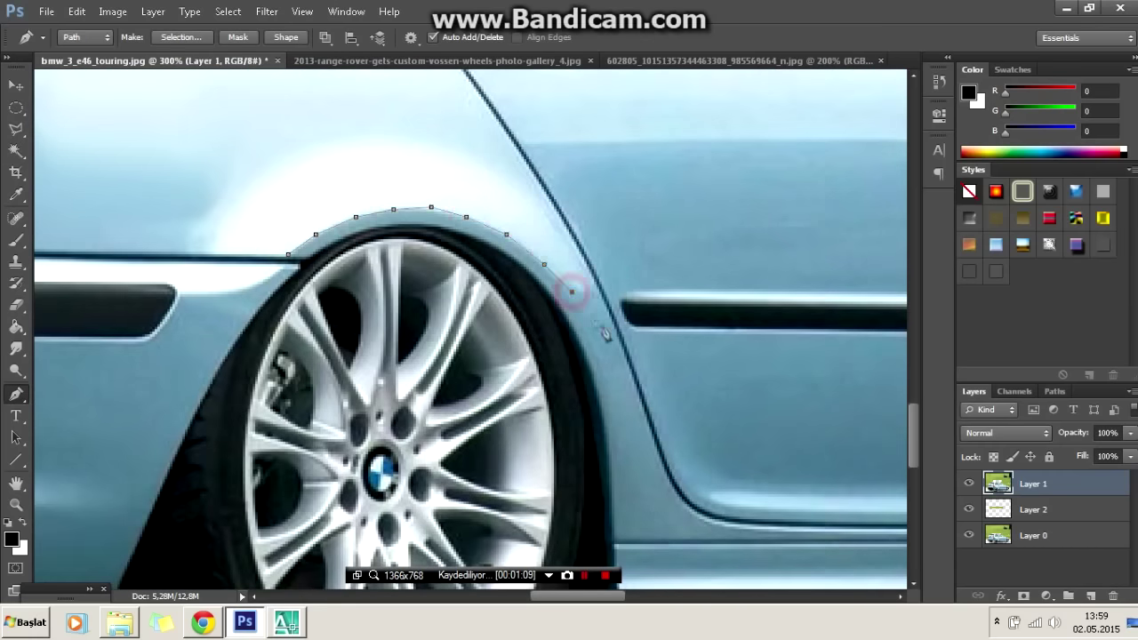
click(617, 498)
click(617, 543)
scroll(622, 489, down, 3)
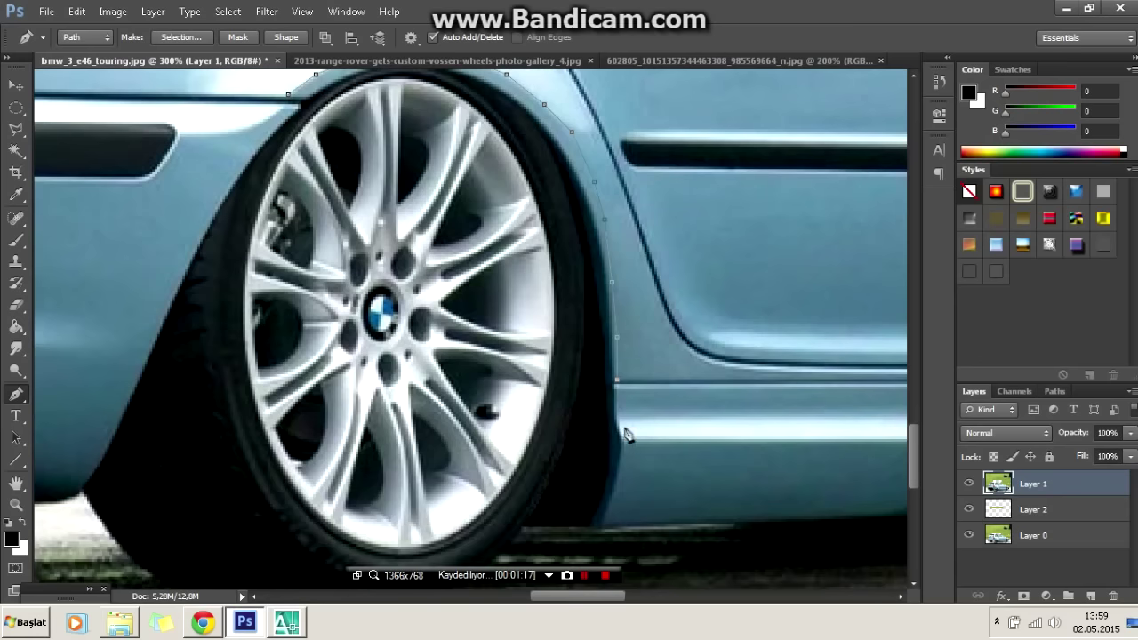
click(524, 525)
scroll(489, 493, down, 2)
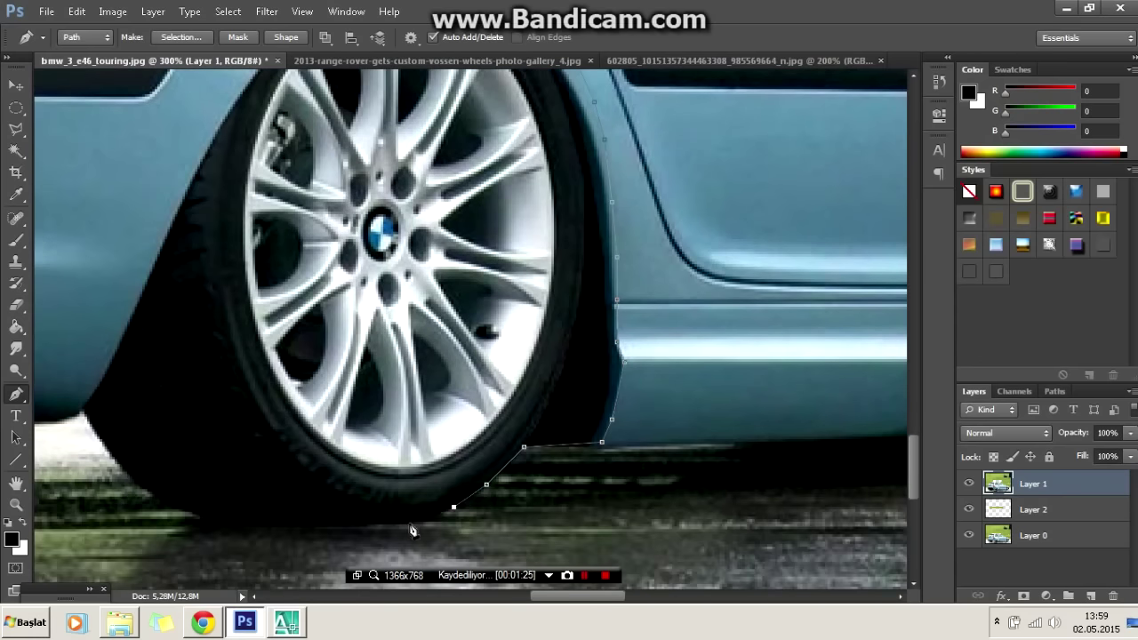
click(77, 403)
scroll(177, 267, up, 2)
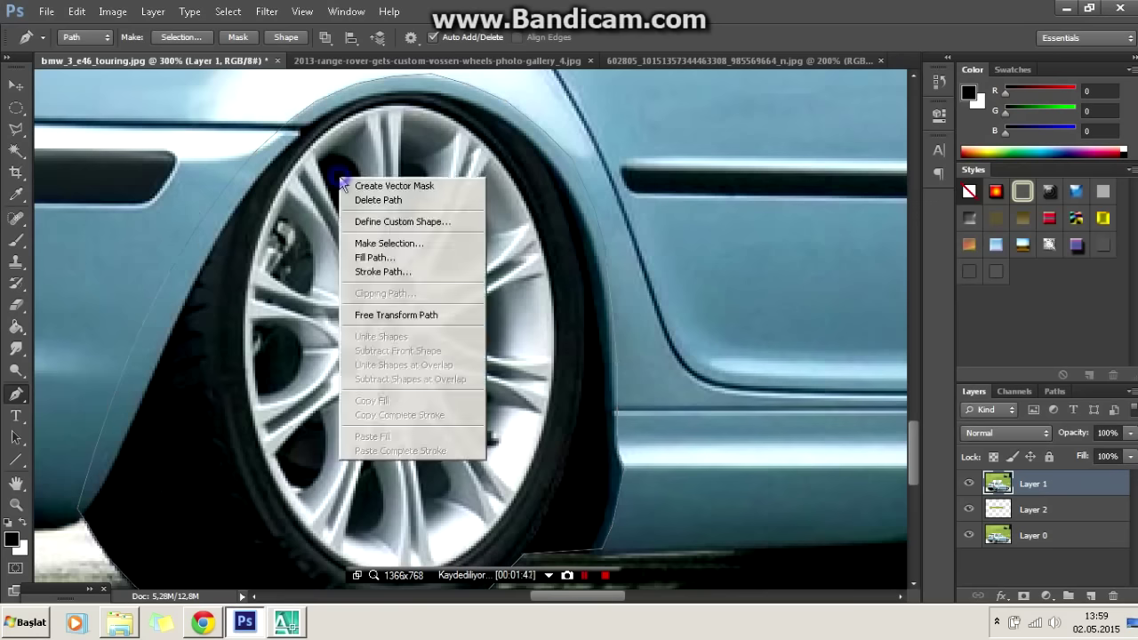
Copy the traced arch to a new layer and push it about 28 px outward.
key(ctrl+Return)
key(ctrl+1)
key(ctrl+j)
key(ctrl+t)
drag(468, 329, 492, 331)
key(ctrl+plus)
drag(484, 289, 483, 283)
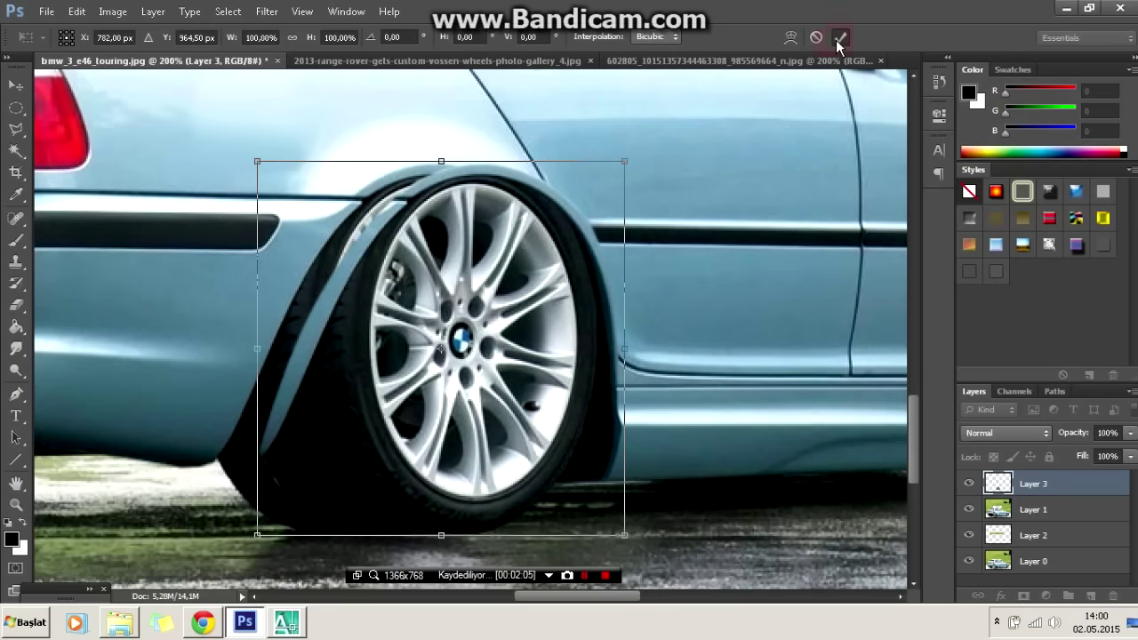
click(838, 38)
Select the fender gap and smudge its dark shadow into smooth blue on the car layer.
key(l)
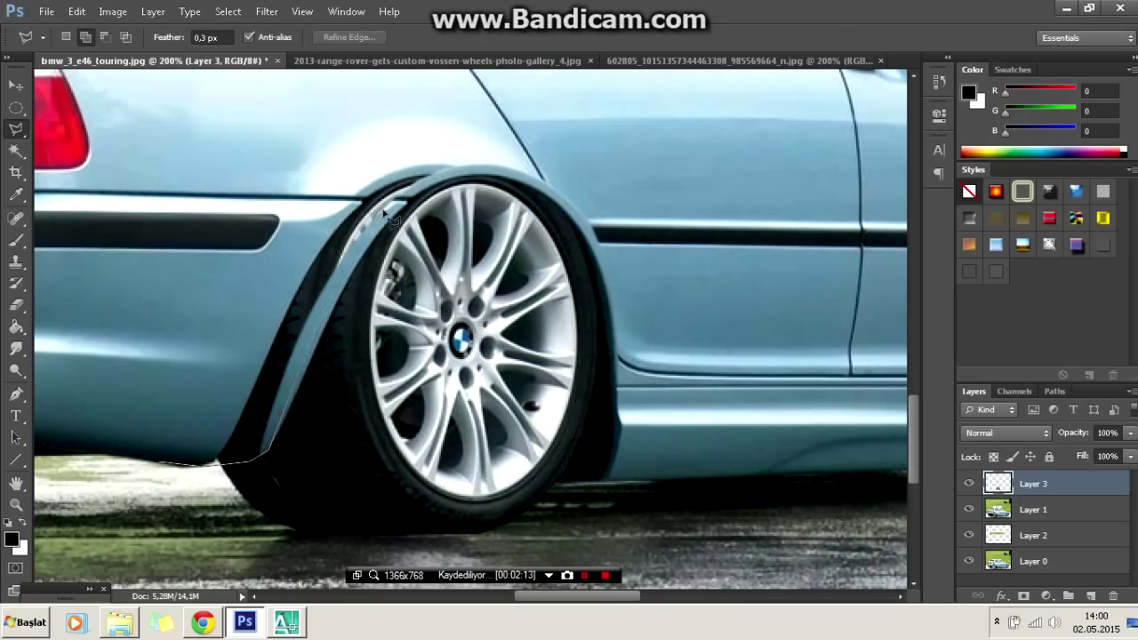
click(341, 204)
key(r)
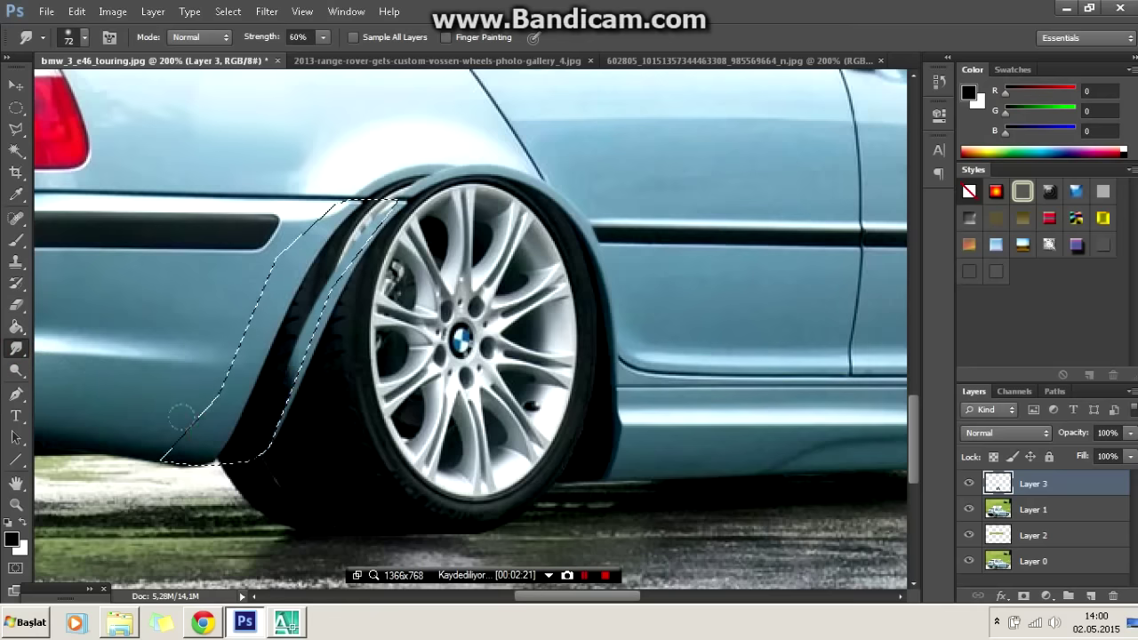
click(1033, 510)
mouse_move(338, 222)
mouse_down()
mouse_move(302, 338)
mouse_move(307, 311)
mouse_up()
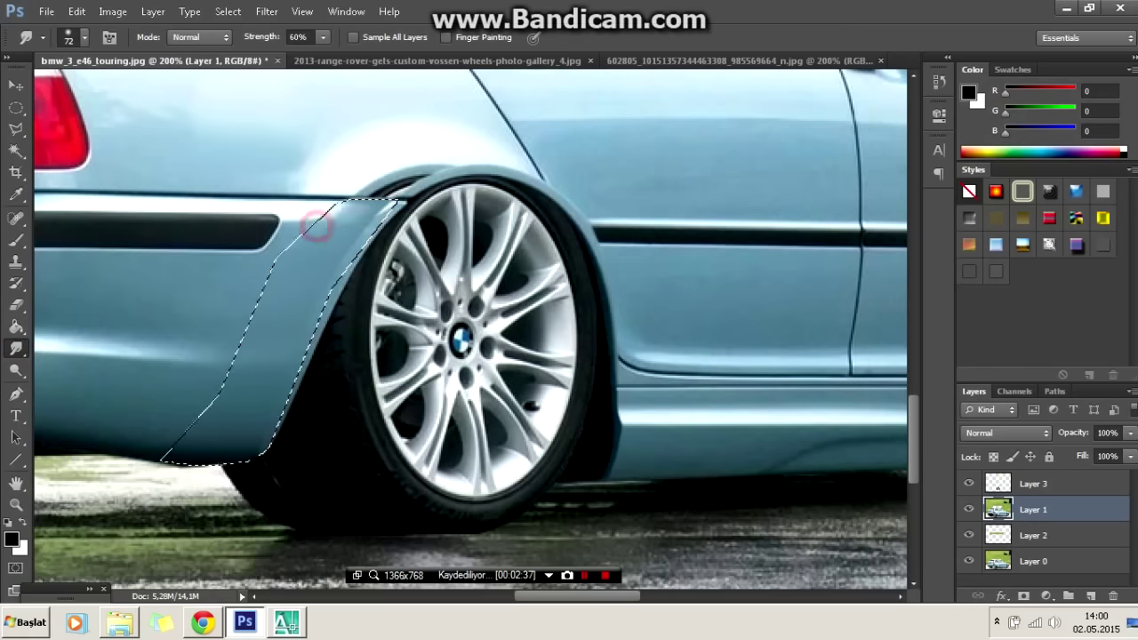
drag(318, 223, 293, 253)
key(ctrl+d)
Select and smudge the area above the arch, then soften it with blur.
key(l)
scroll(340, 160, down, 2)
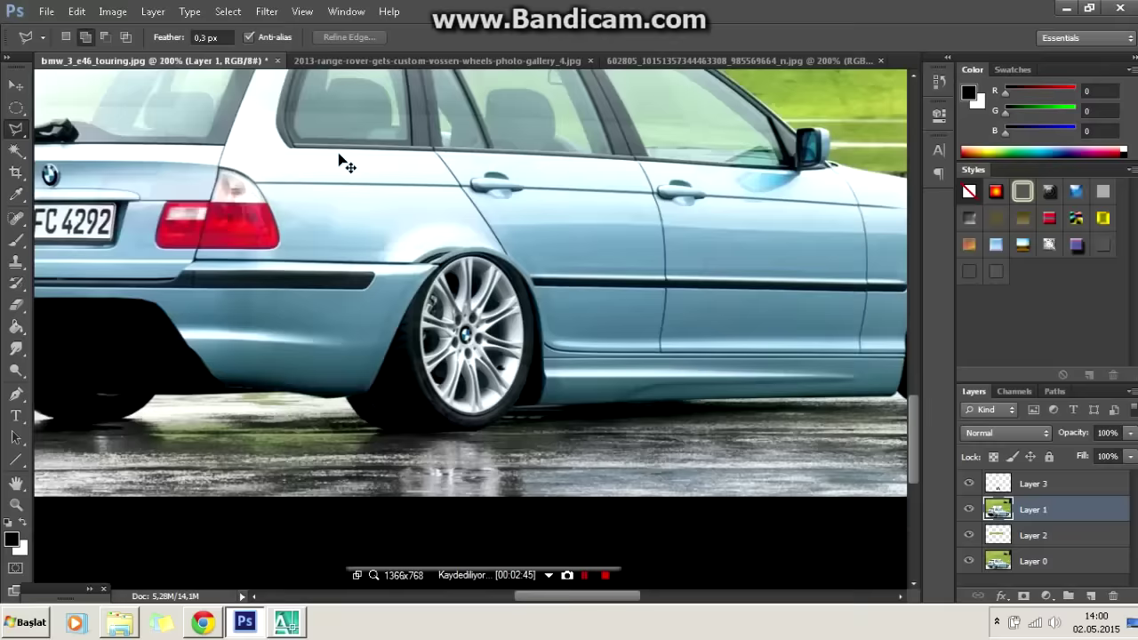
scroll(340, 160, up, 2)
scroll(341, 160, up, 1)
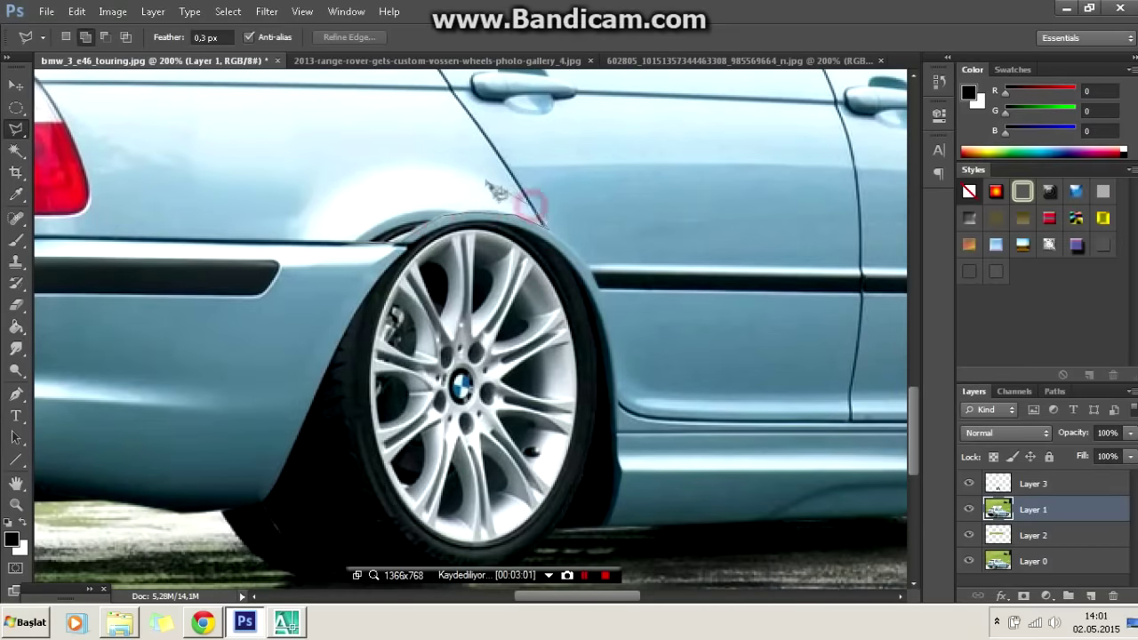
key(shift+r)
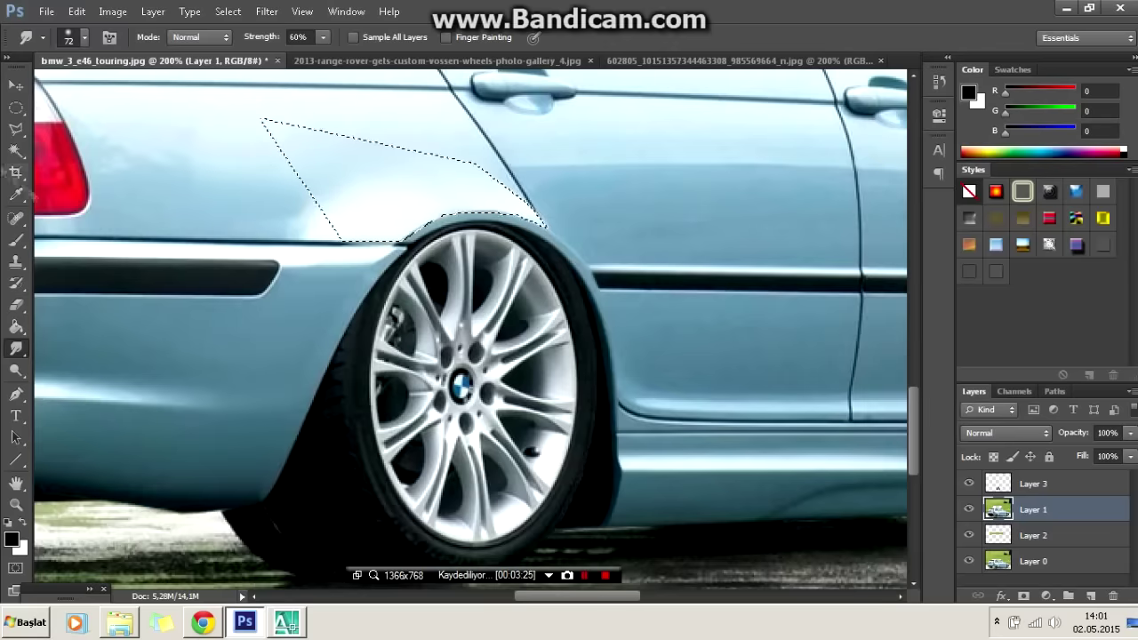
key(ctrl+d)
scroll(388, 166, down, 3)
scroll(408, 371, up, 3)
key(shift+r)
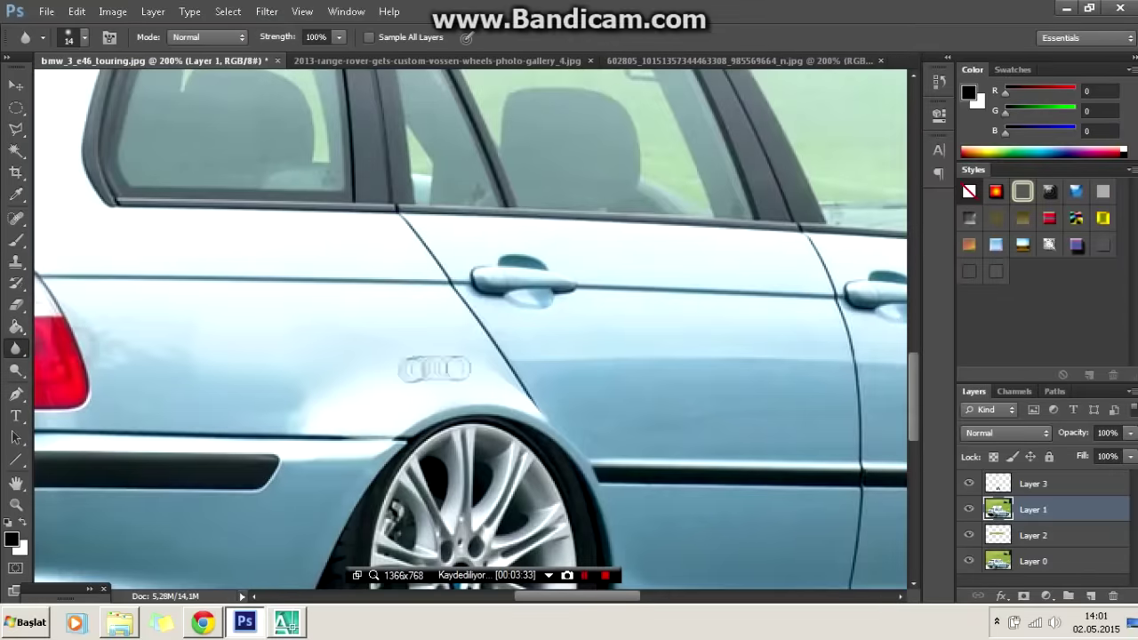
scroll(273, 399, down, 3)
scroll(534, 304, up, 3)
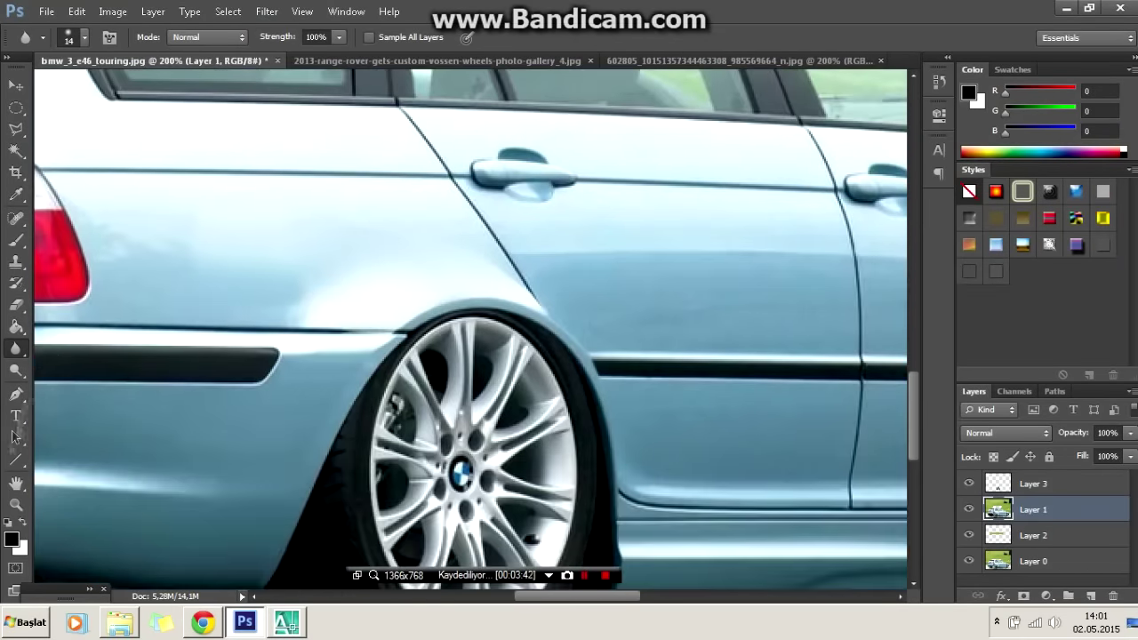
Set up a painting brush and move onto the widened arch layer.
key(u)
scroll(562, 323, up, 2)
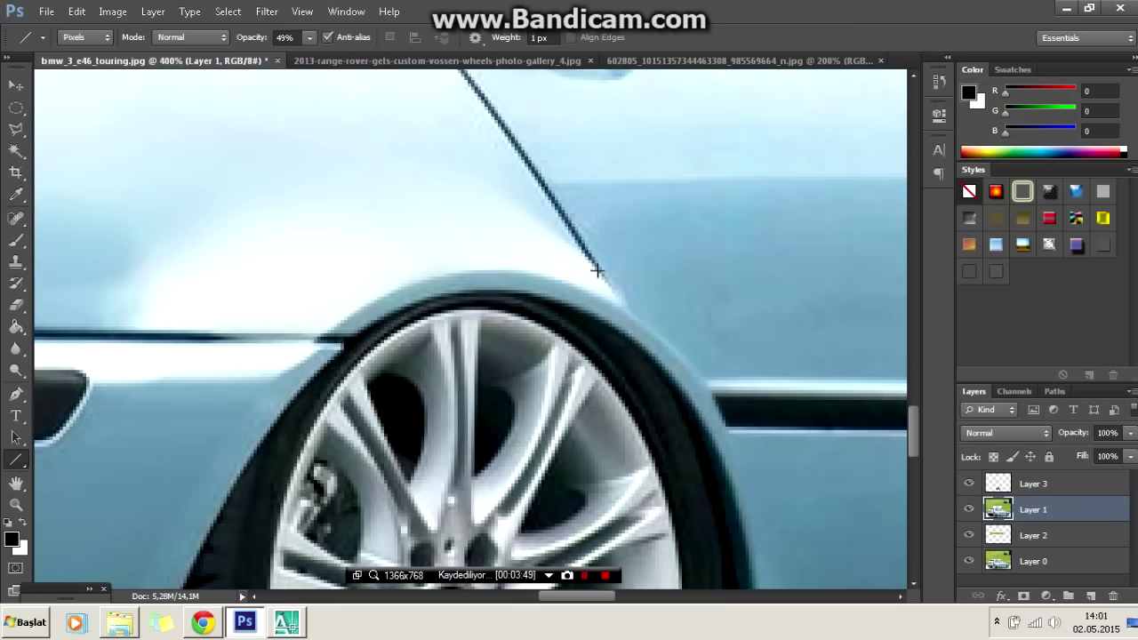
scroll(533, 373, down, 2)
scroll(533, 374, down, 1)
scroll(534, 373, down, 2)
scroll(471, 427, up, 2)
scroll(471, 427, up, 1)
key(b)
click(84, 37)
key(Return)
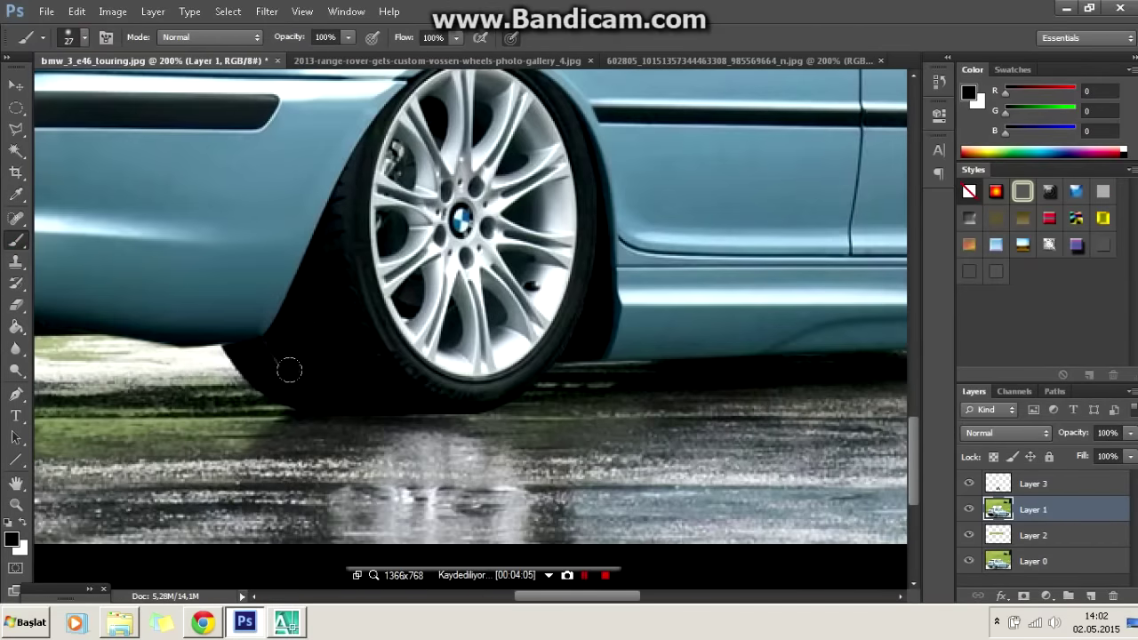
key(alt+bracketright)
Return to the original car layer and go to the Range Rover wheel photo with elliptical marquee.
scroll(335, 387, down, 1)
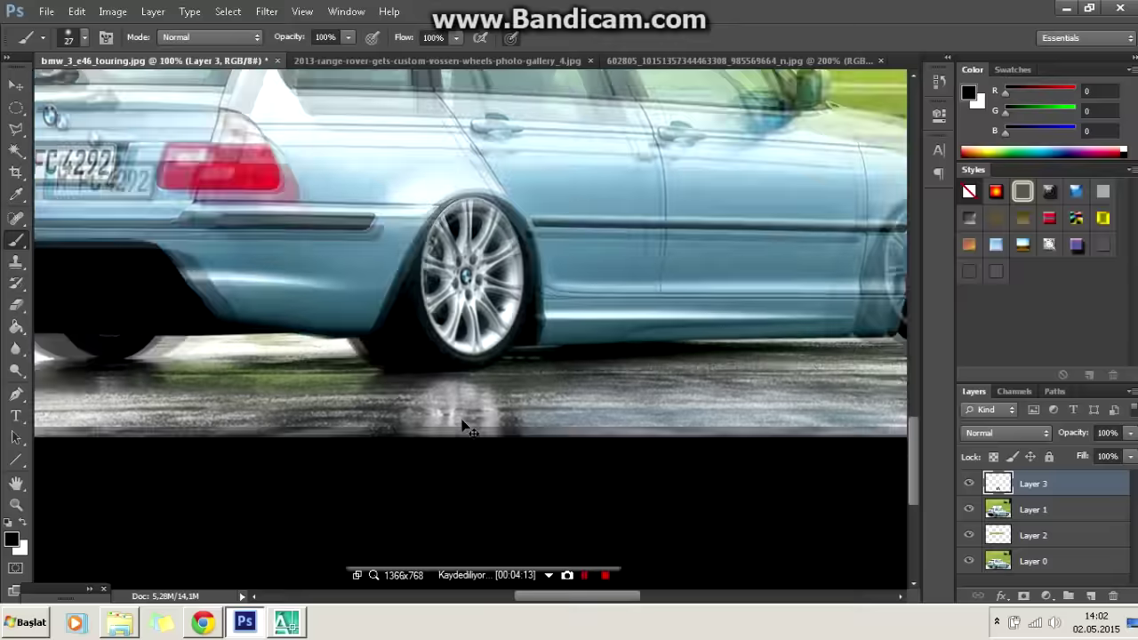
scroll(400, 400, down, 1)
scroll(445, 445, down, 1)
scroll(622, 498, up, 1)
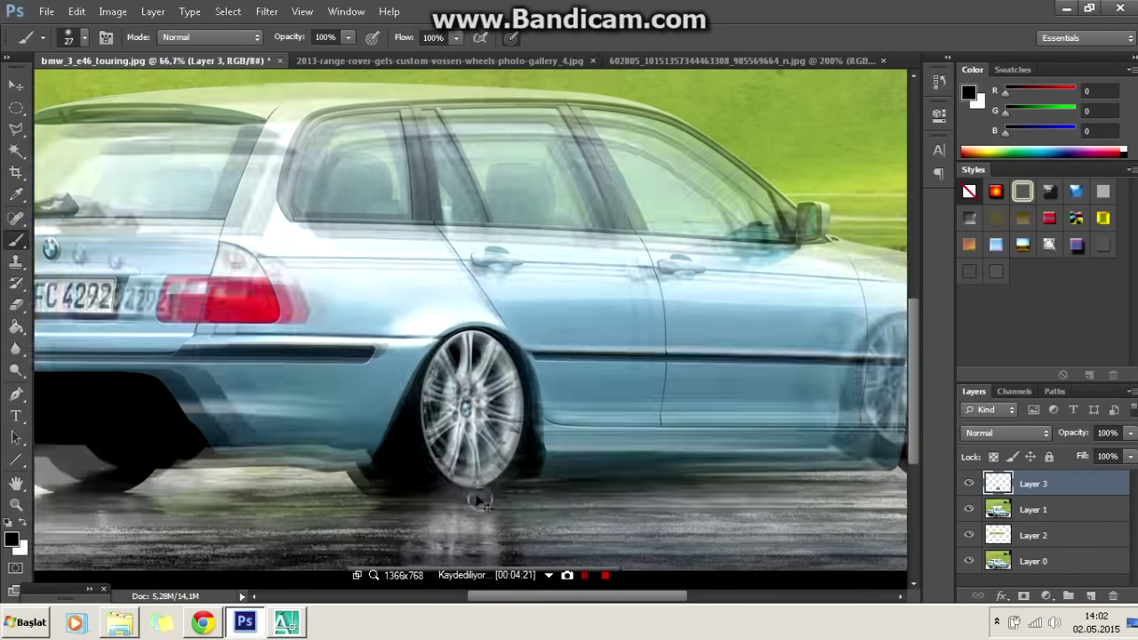
scroll(649, 498, up, 1)
scroll(658, 502, up, 1)
click(1022, 510)
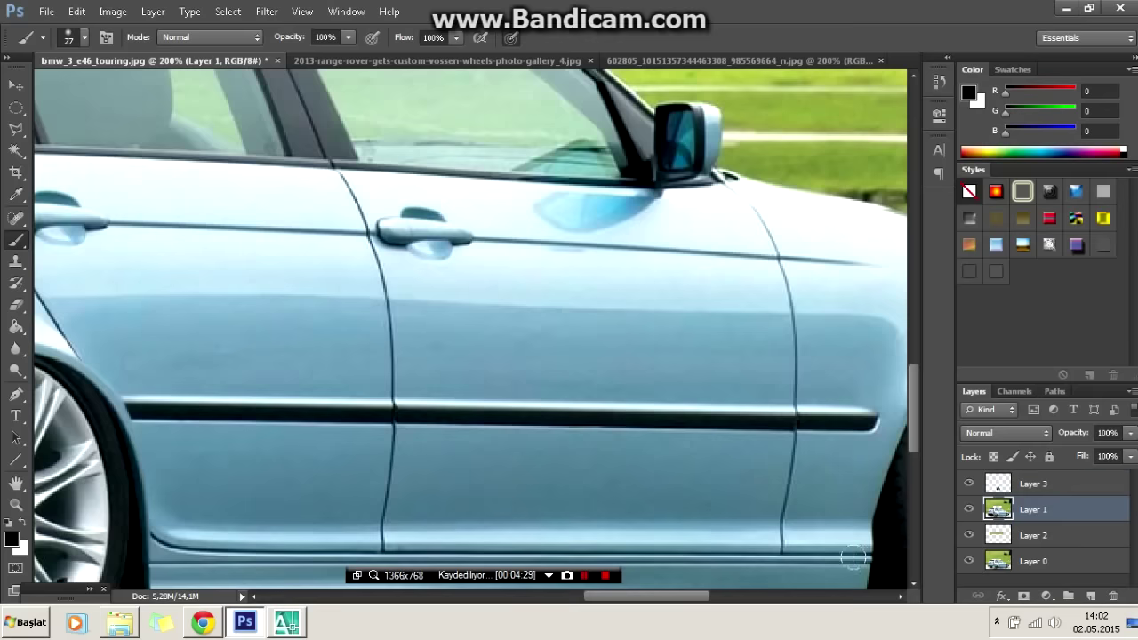
scroll(471, 329, right, 5)
scroll(472, 329, down, 2)
key(m)
click(422, 61)
Fit the elliptical selection to the Range Rover's rim and return to the BMW photo.
right_click(523, 120)
click(571, 299)
drag(288, 327, 267, 328)
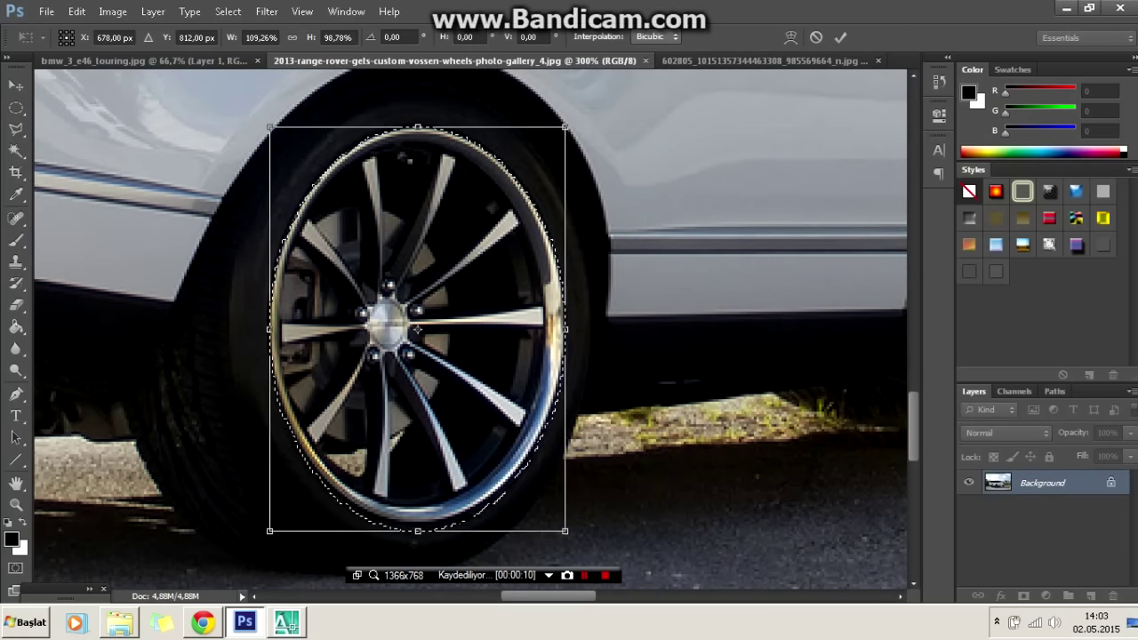
key(Return)
click(142, 60)
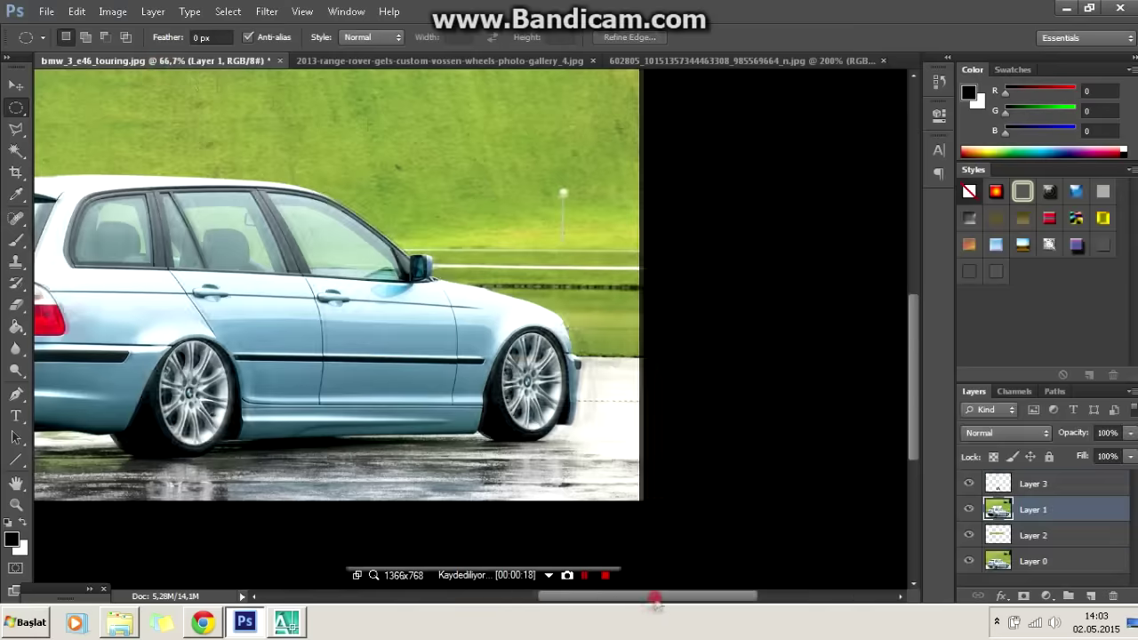
scroll(554, 472, up, 1)
scroll(527, 441, up, 1)
Paste the wheel and scale it over the BMW's rear wheel.
key(ctrl+v)
right_click(507, 325)
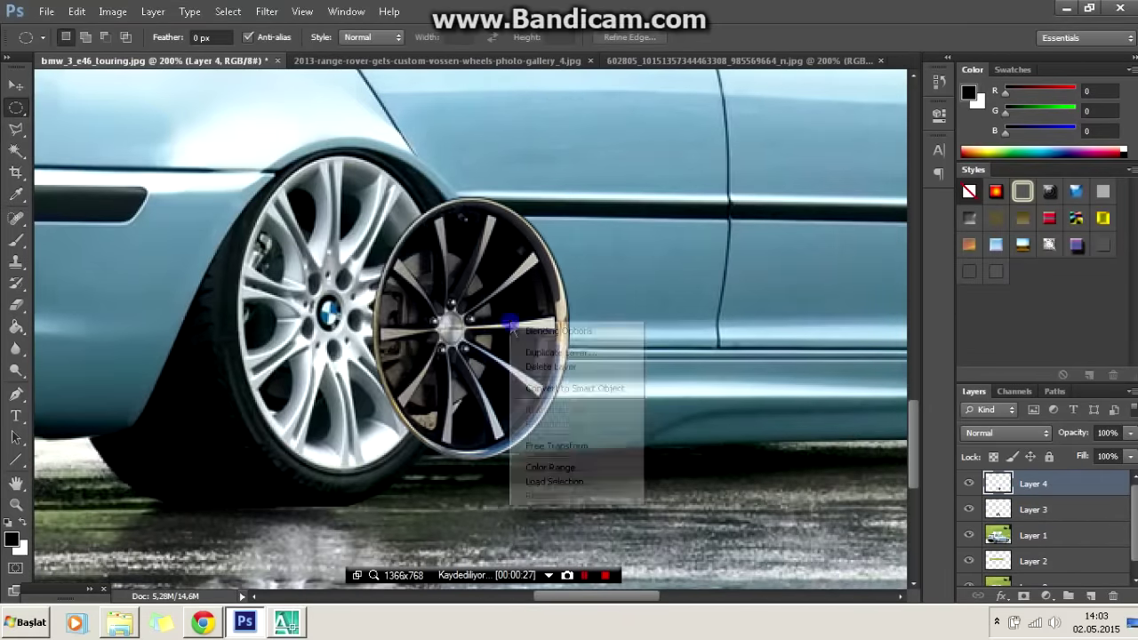
click(551, 383)
drag(498, 337, 354, 293)
drag(338, 417, 339, 480)
drag(436, 317, 460, 317)
drag(240, 317, 231, 318)
click(840, 37)
Paste a second wheel copy and stretch it over the front wheel.
key(ctrl+minus)
drag(739, 416, 561, 363)
key(ctrl+v)
key(ctrl+t)
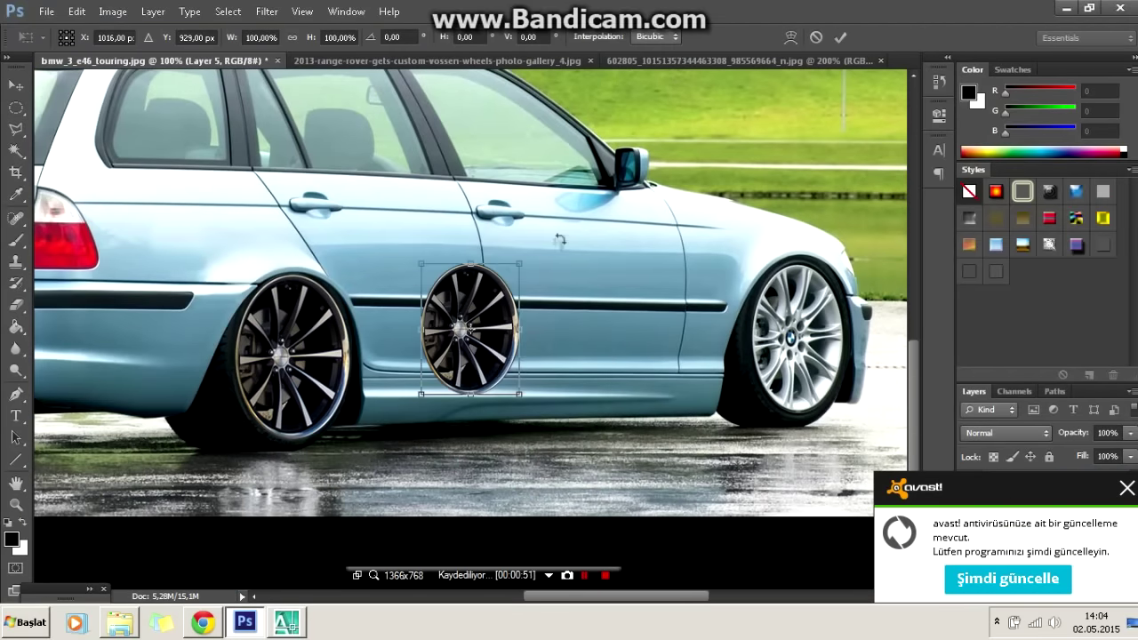
drag(469, 329, 761, 337)
key(ctrl+plus)
drag(356, 351, 365, 351)
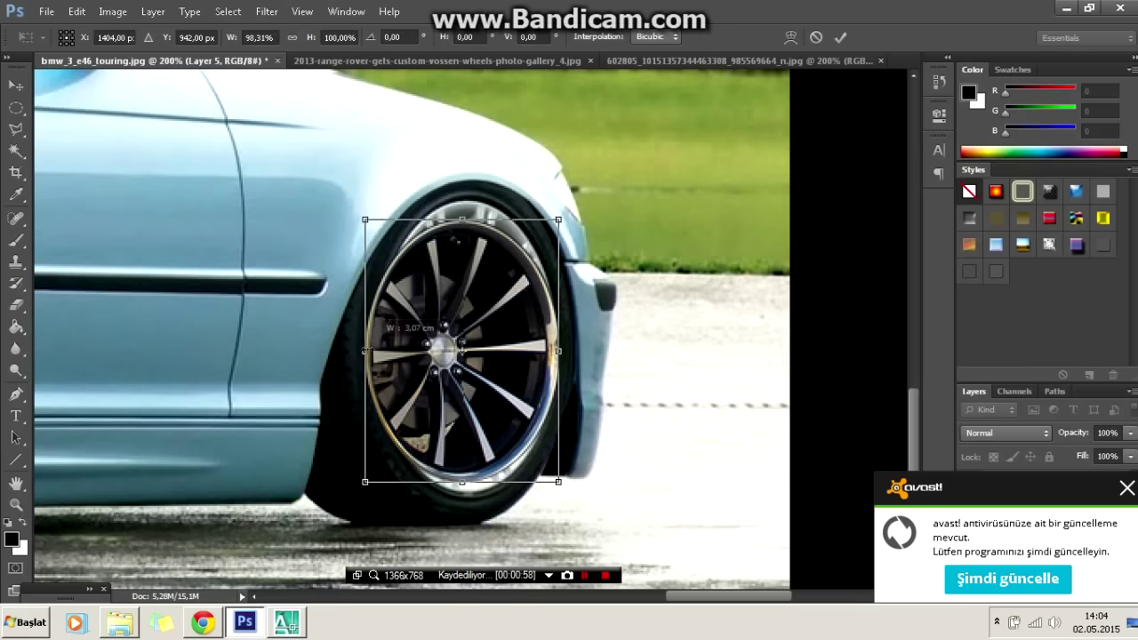
drag(467, 219, 466, 188)
drag(466, 481, 466, 506)
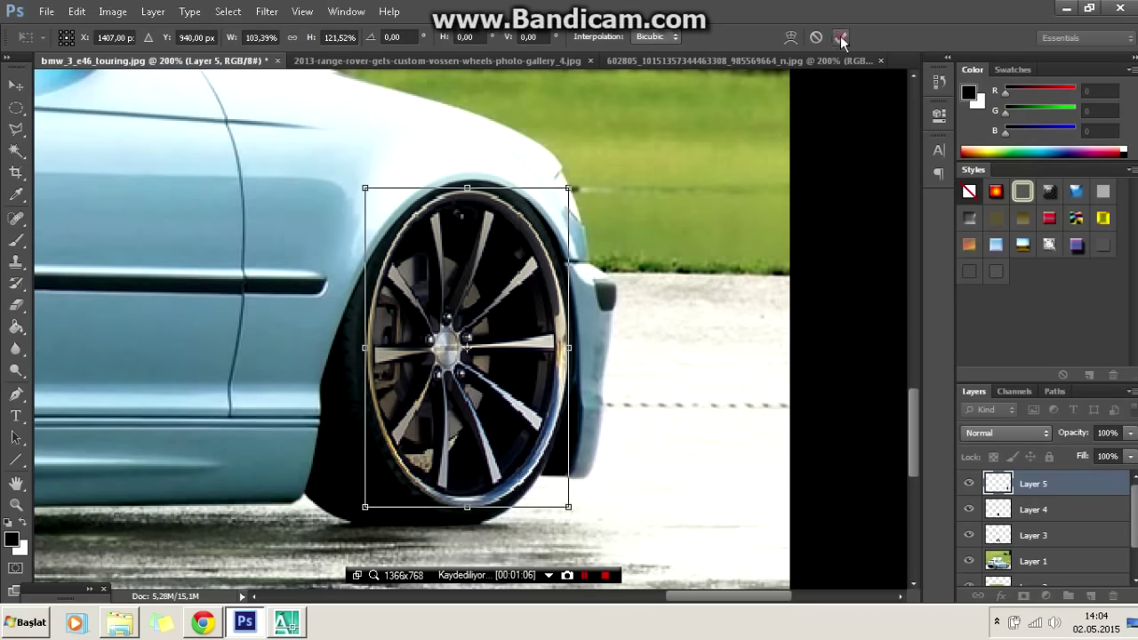
key(Return)
Zoom out and back in to check both new wheels on the car.
key(m)
key(ctrl+minus)
key(ctrl+minus)
key(ctrl+plus)
key(ctrl+plus)
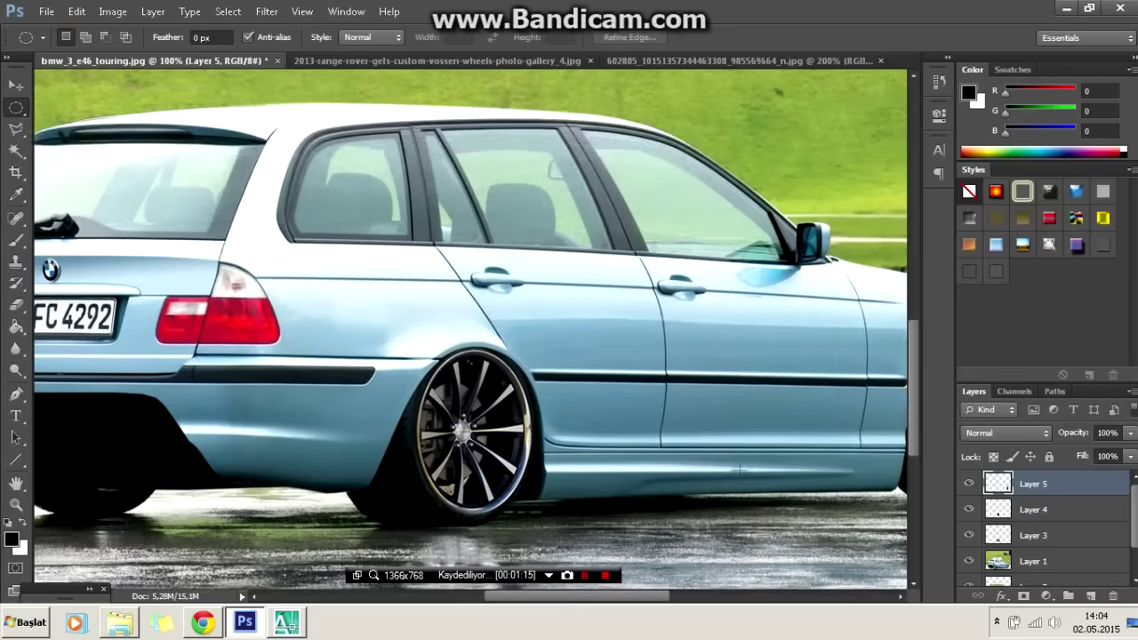
key(ctrl+plus)
click(15, 394)
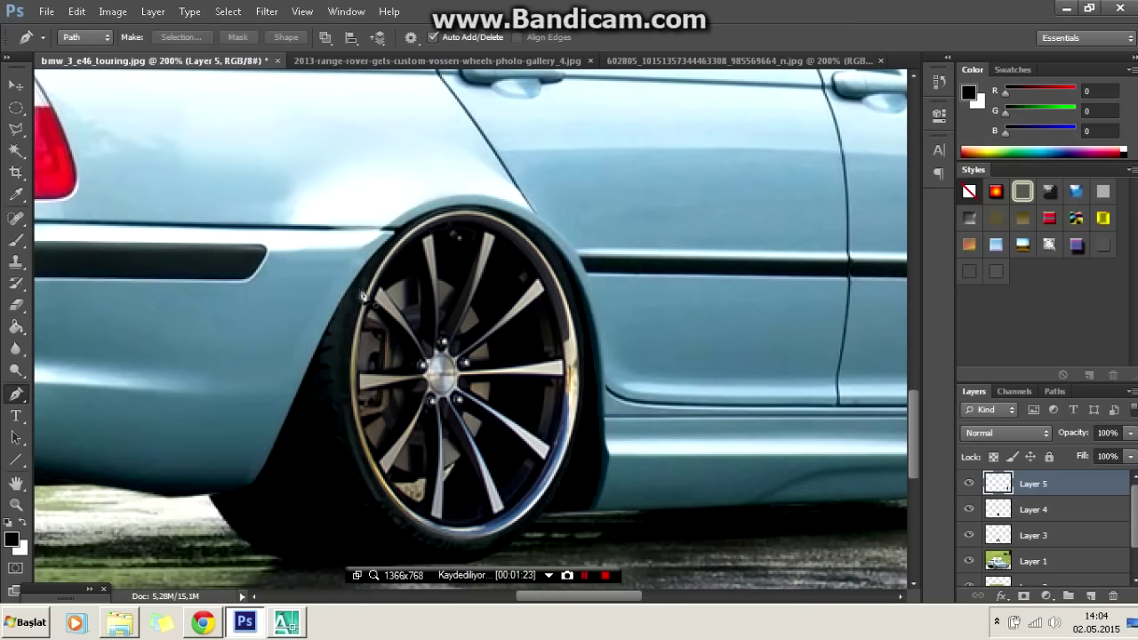
Select the rear wheel layer and bring in the diffuser from the other open photo.
key(ctrl+minus)
key(ctrl+minus)
click(113, 11)
key(Escape)
click(1033, 509)
click(113, 10)
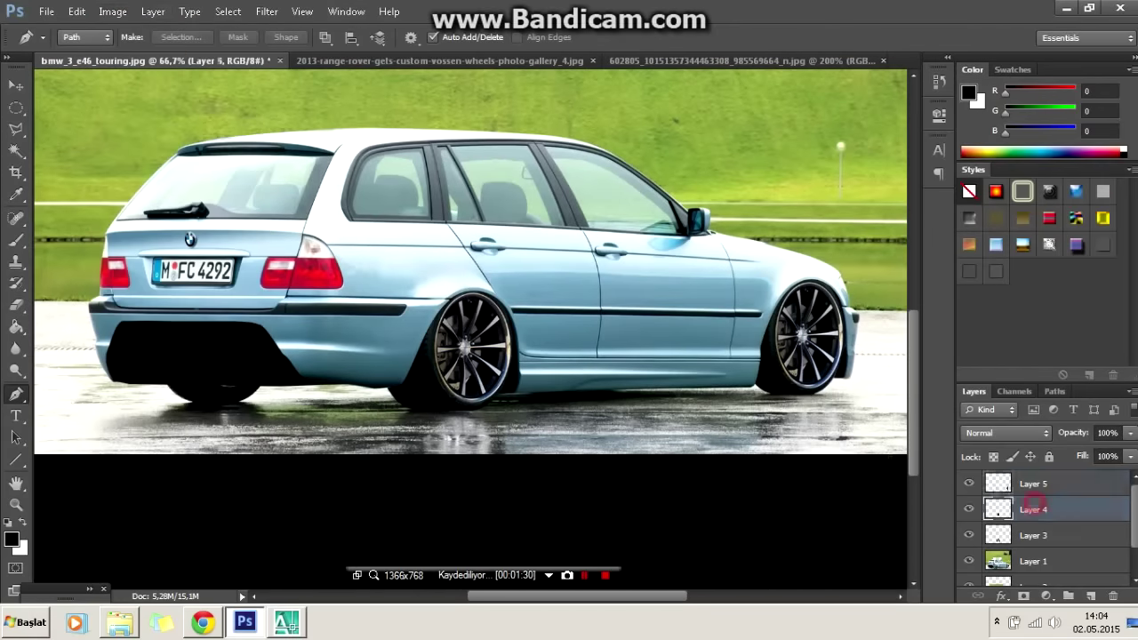
key(Escape)
key(ctrl+plus)
click(646, 61)
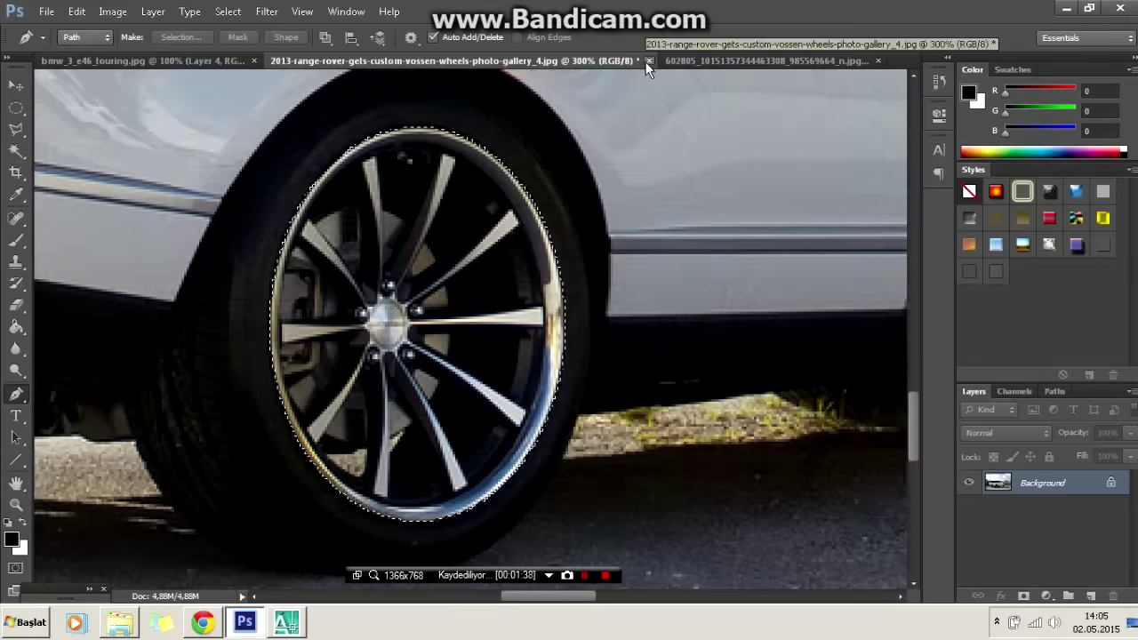
key(ctrl+minus)
key(ctrl+minus)
key(ctrl+plus)
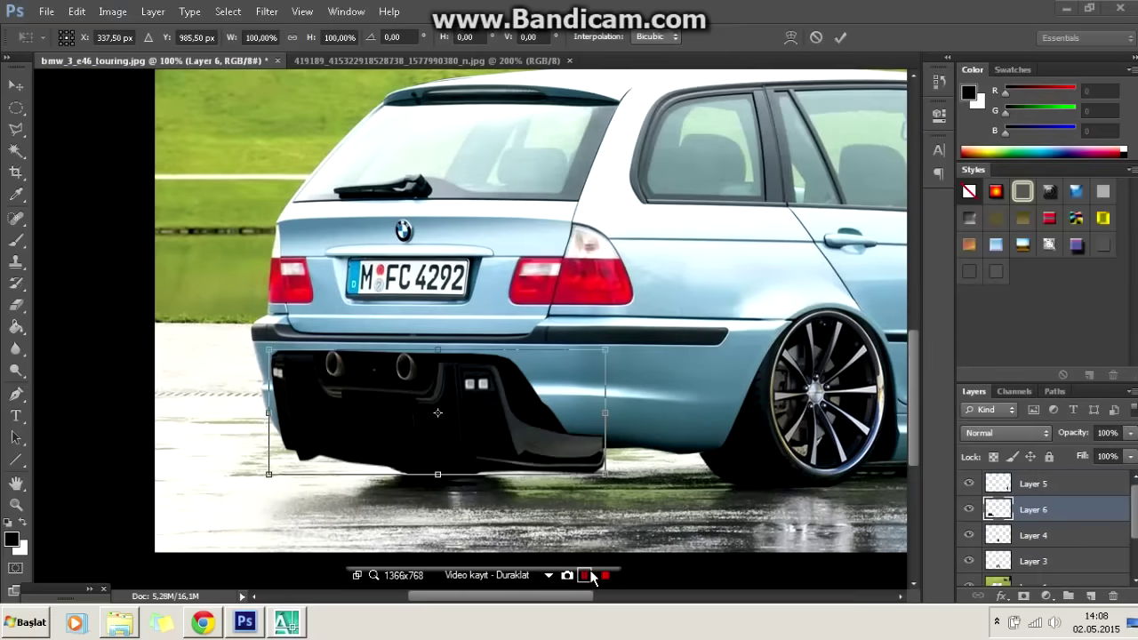
Skew the diffuser's right side upward and move it under the rear bumper.
key(ctrl+plus)
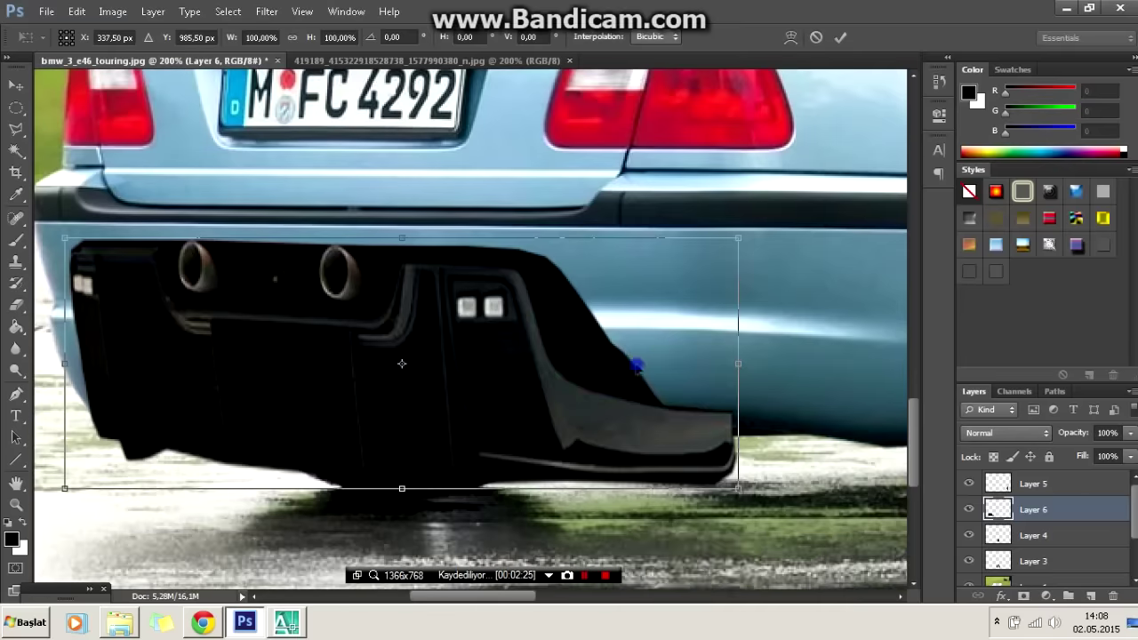
drag(749, 344, 749, 325)
drag(498, 364, 569, 378)
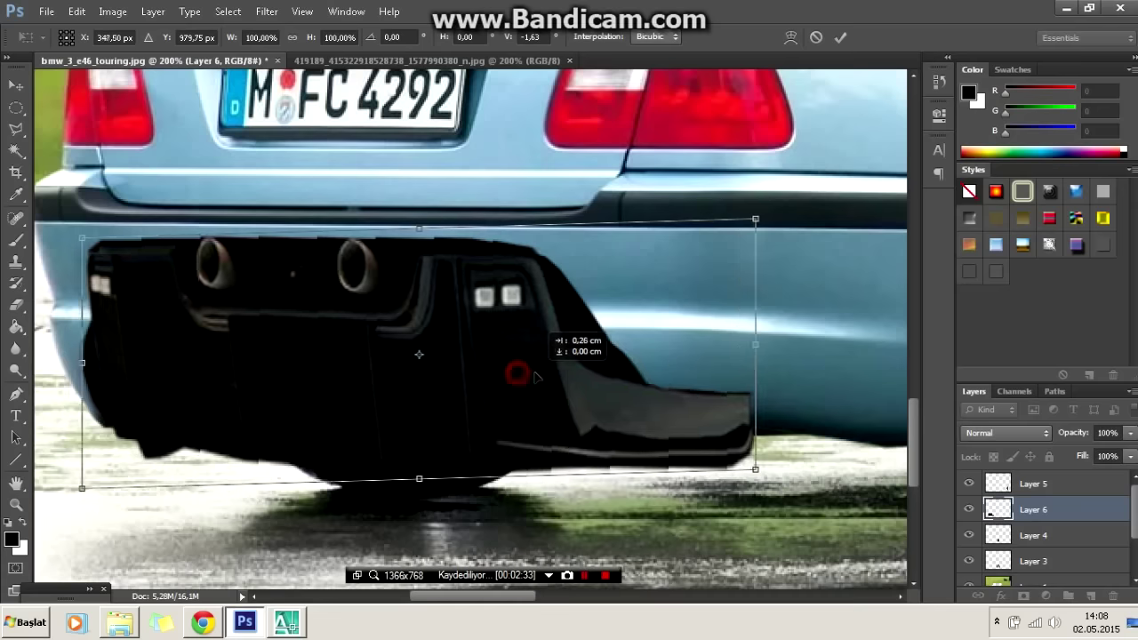
right_click(782, 305)
key(Escape)
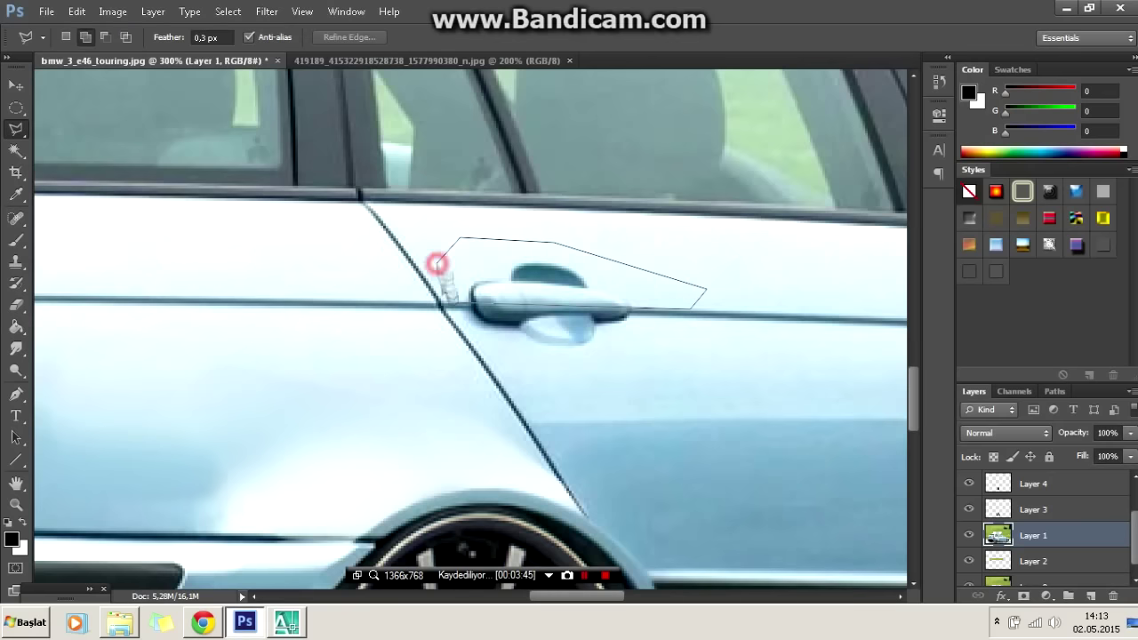
Smudge away the outlined rear door handle, then deselect it.
click(437, 264)
click(16, 349)
drag(507, 271, 562, 286)
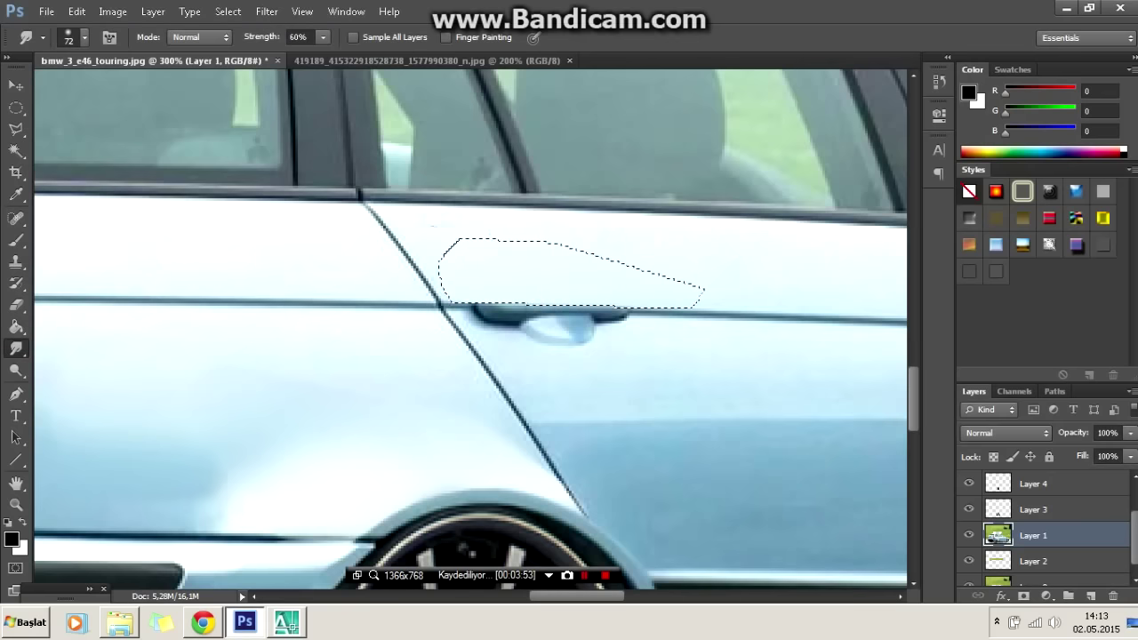
right_click(224, 149)
click(253, 169)
right_click(16, 348)
click(73, 340)
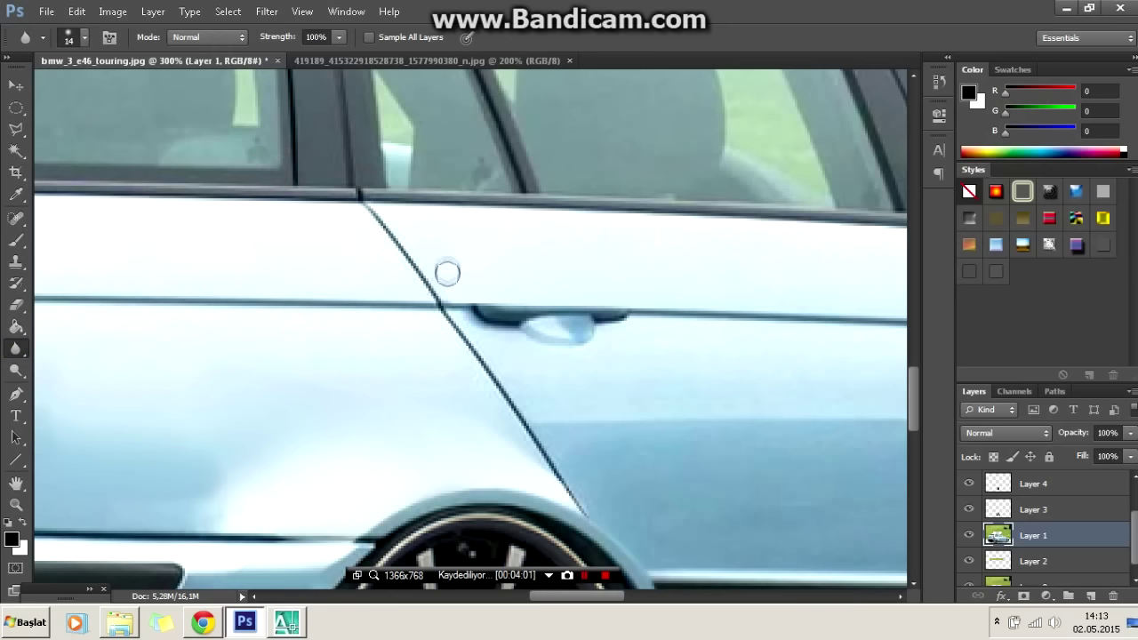
Select and smudge away the remaining rear handle recess, then deselect.
key(l)
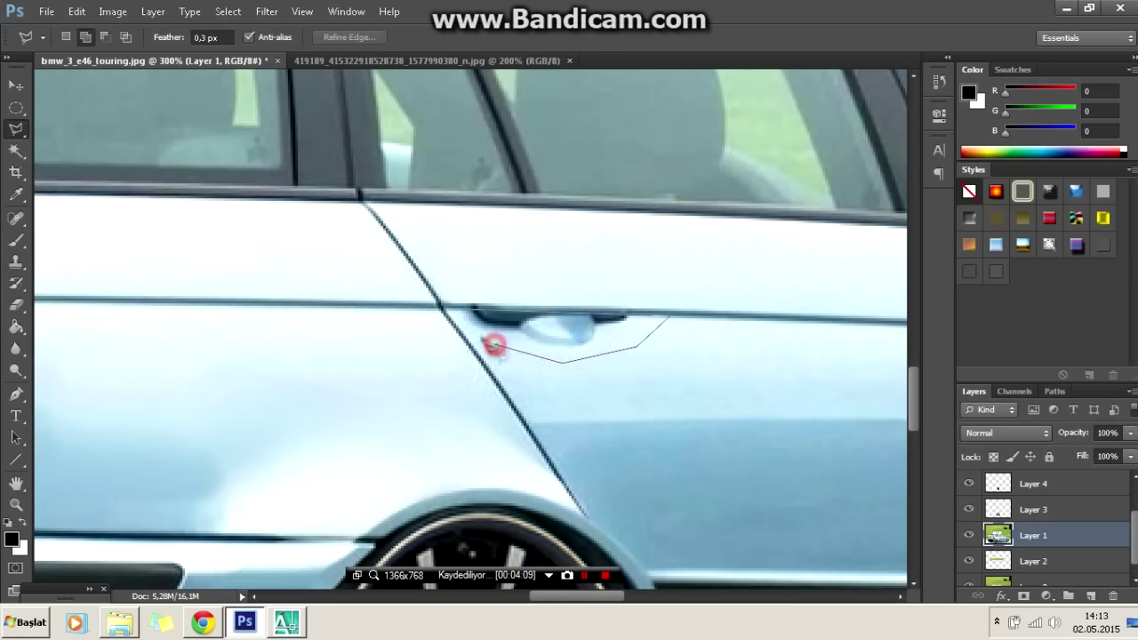
right_click(16, 348)
click(73, 380)
drag(498, 324, 645, 295)
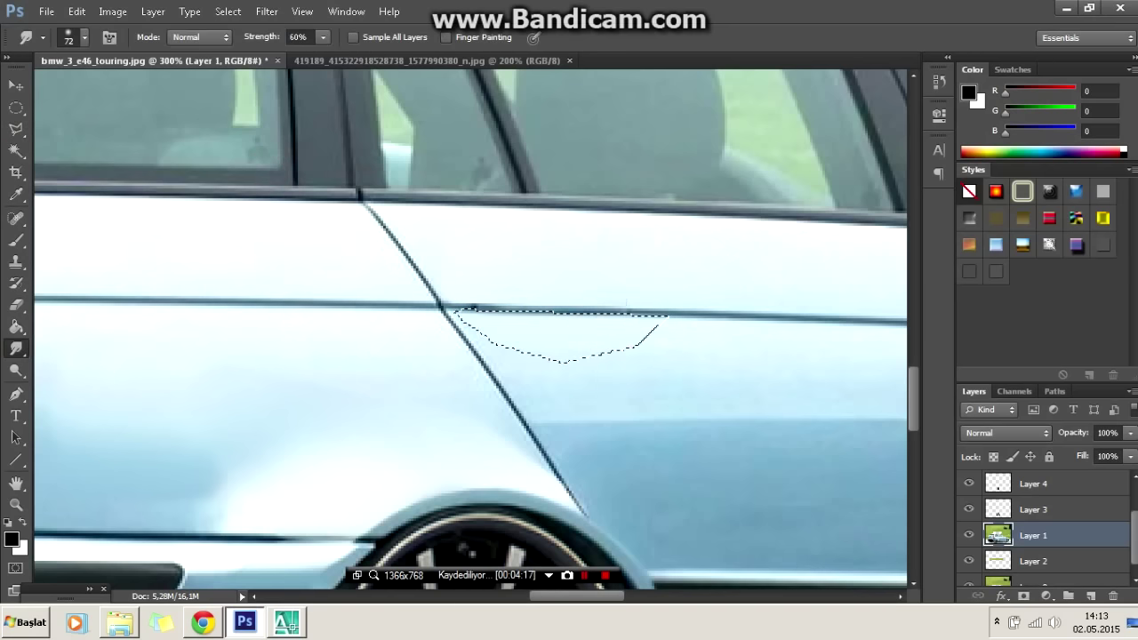
key(ctrl+d)
right_click(16, 349)
click(73, 339)
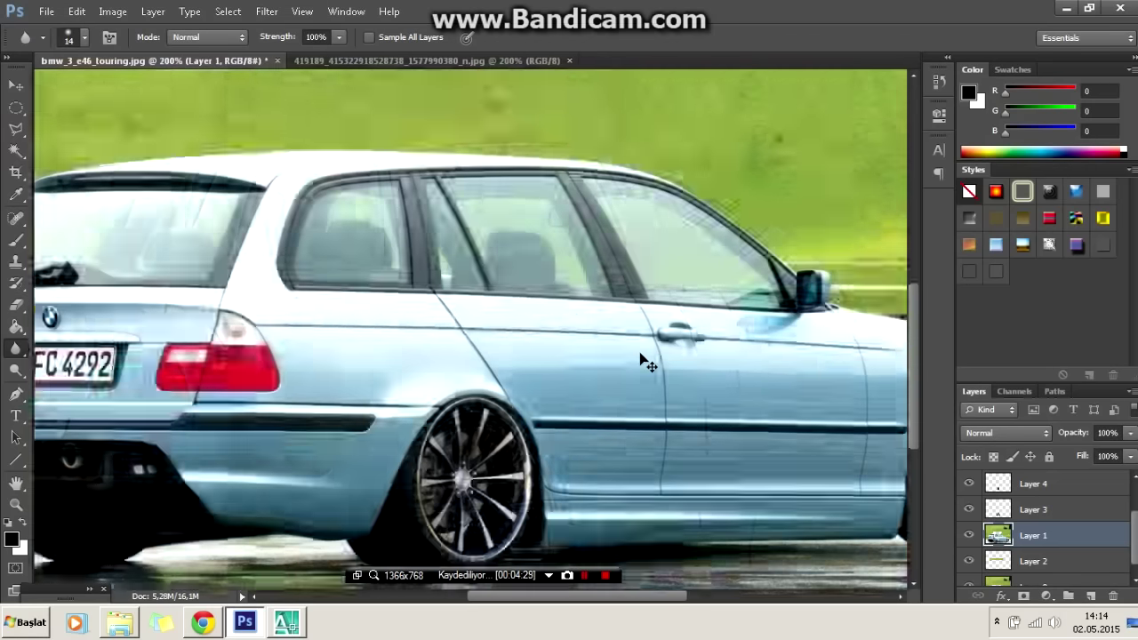
drag(639, 353, 633, 352)
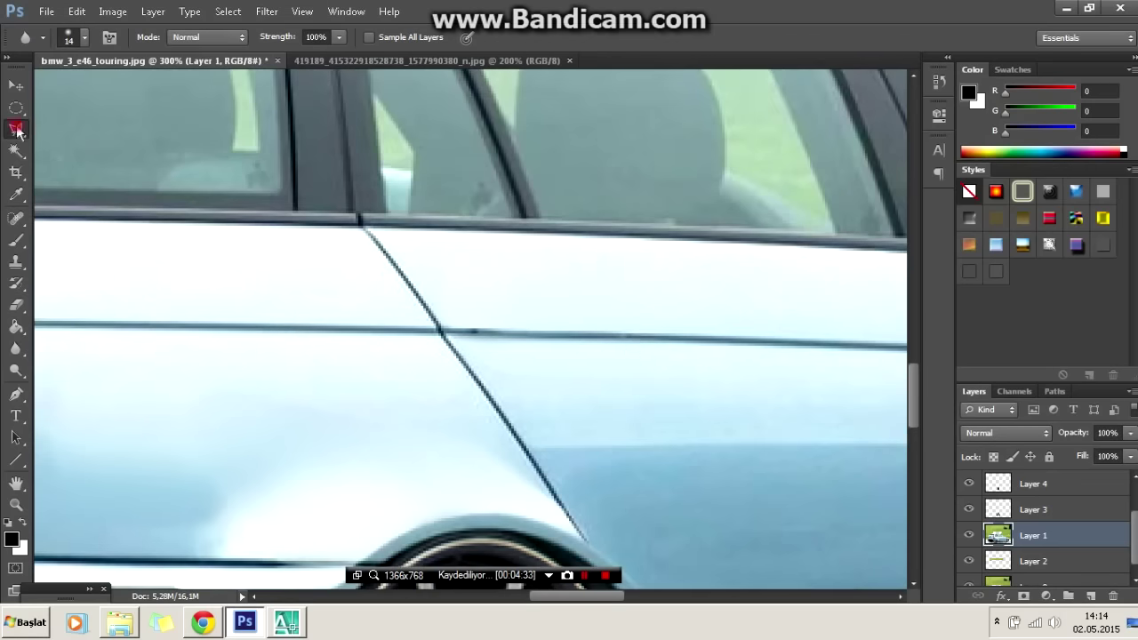
Start a lasso outline along the door line and zoom to the front door handle.
click(18, 129)
click(438, 330)
right_click(16, 349)
click(75, 373)
key(l)
key(ctrl+minus)
key(ctrl+minus)
key(ctrl+minus)
key(ctrl+plus)
key(ctrl+plus)
key(ctrl+plus)
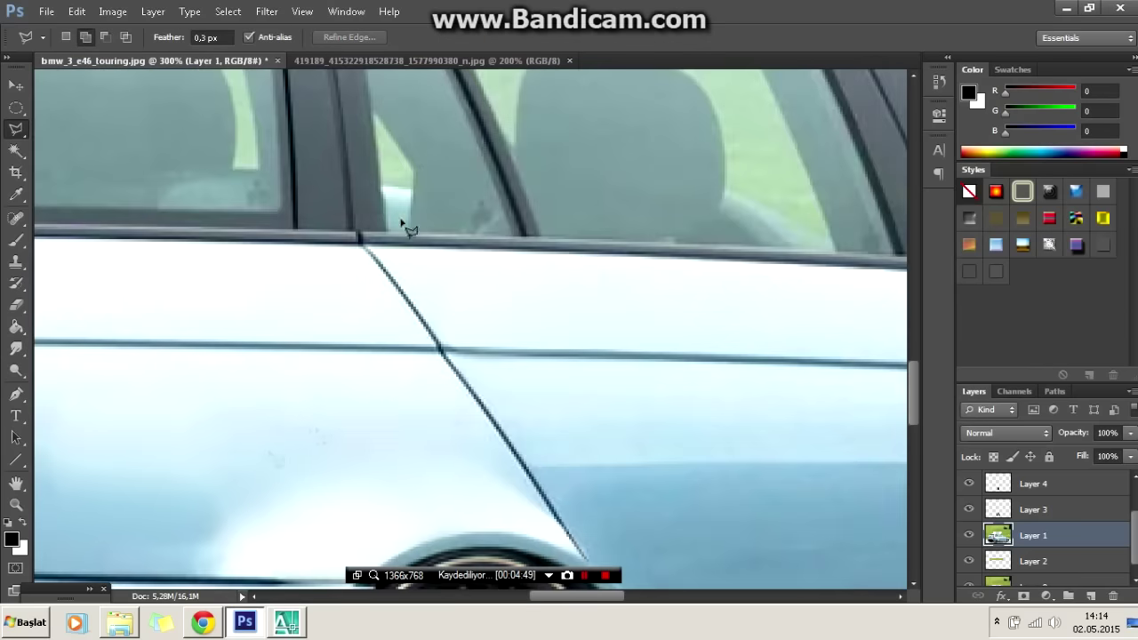
key(u)
key(ctrl+minus)
key(ctrl+minus)
key(ctrl+minus)
key(ctrl+plus)
key(ctrl+plus)
key(ctrl+plus)
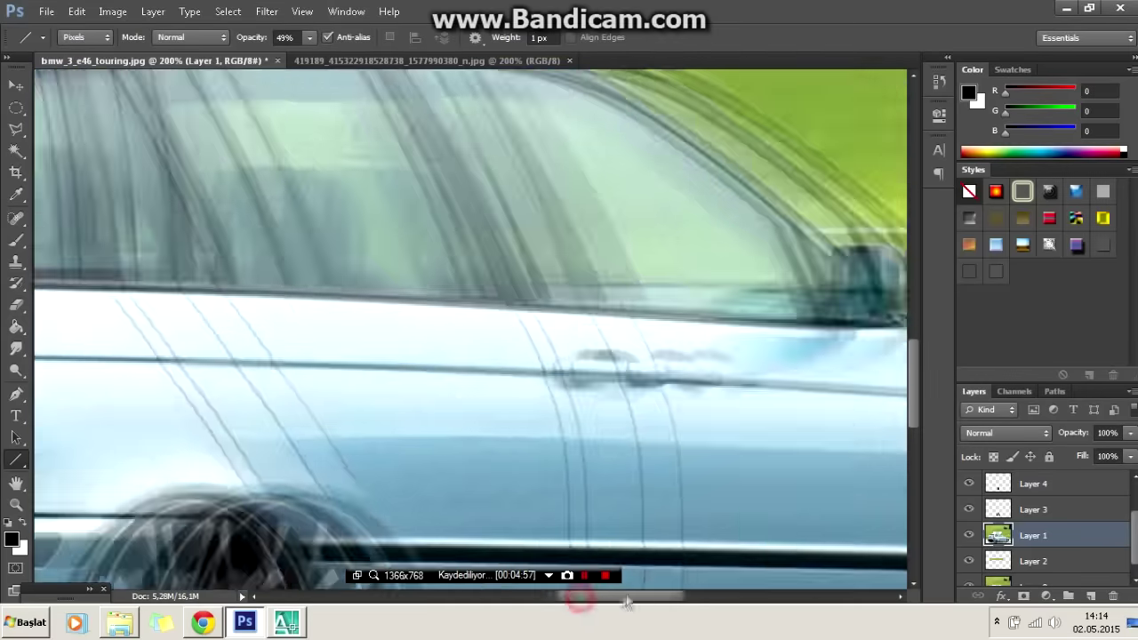
Outline the front door handle, smudge it away and deselect.
key(l)
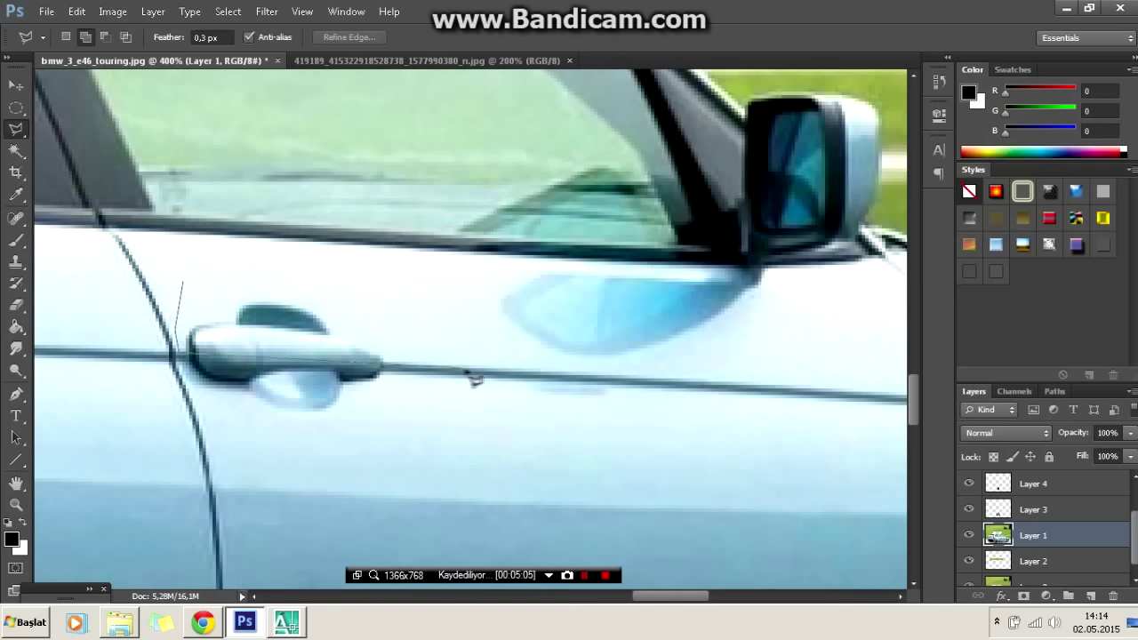
click(183, 283)
key(r)
drag(222, 342, 355, 329)
key(l)
right_click(279, 156)
click(320, 182)
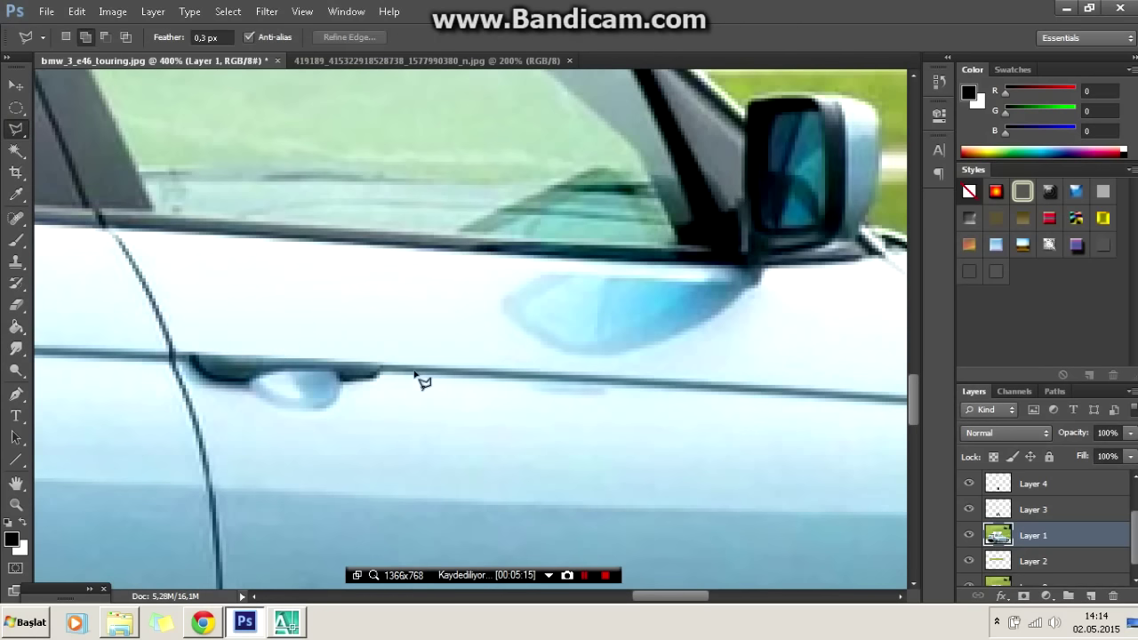
Clear the area under the front door handle and zoom toward the taillight.
double_click(204, 402)
key(r)
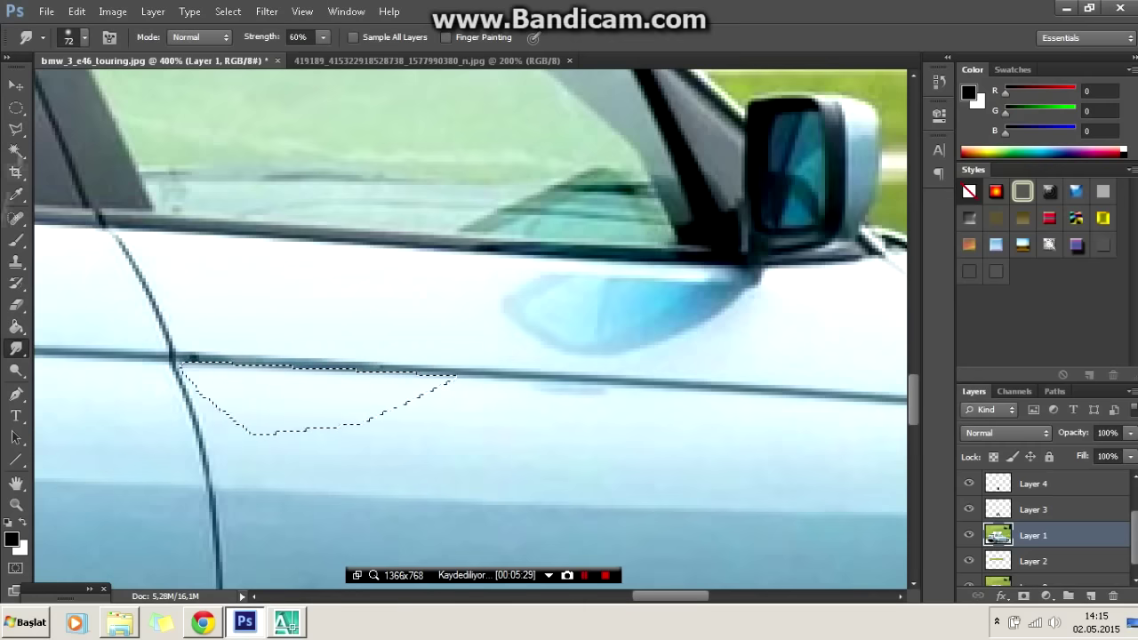
key(ctrl+d)
key(shift+r)
key(ctrl+minus)
key(ctrl+minus)
key(ctrl+minus)
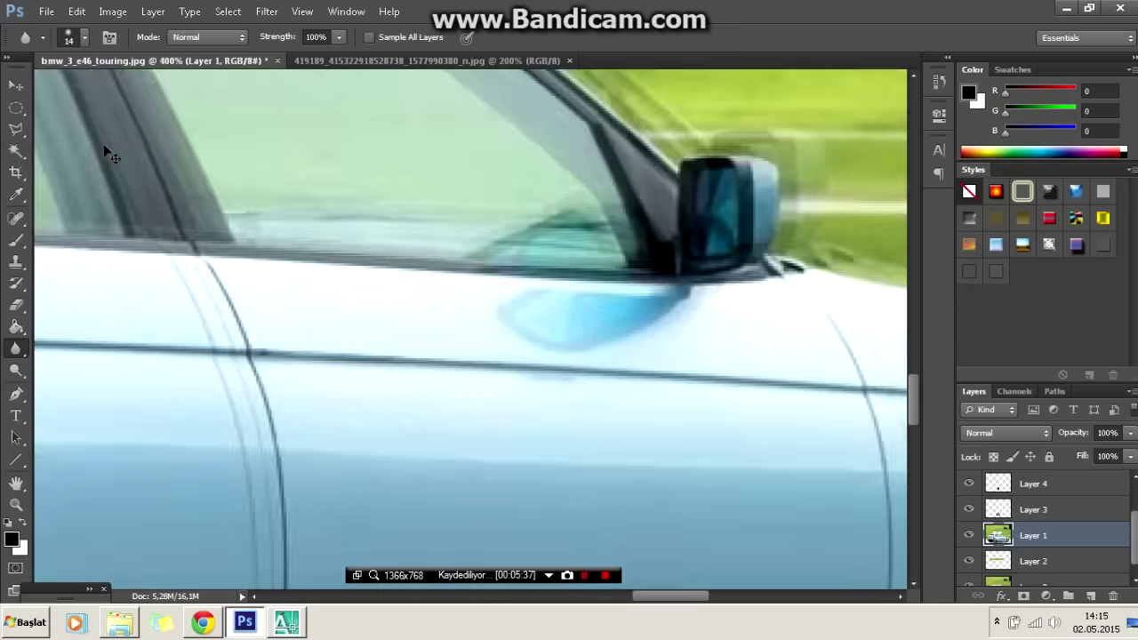
key(ctrl+plus)
key(ctrl+plus)
key(ctrl+plus)
key(l)
key(ctrl+plus)
Draw a pen path along the taillight's rear edge and convert it to a selection.
key(p)
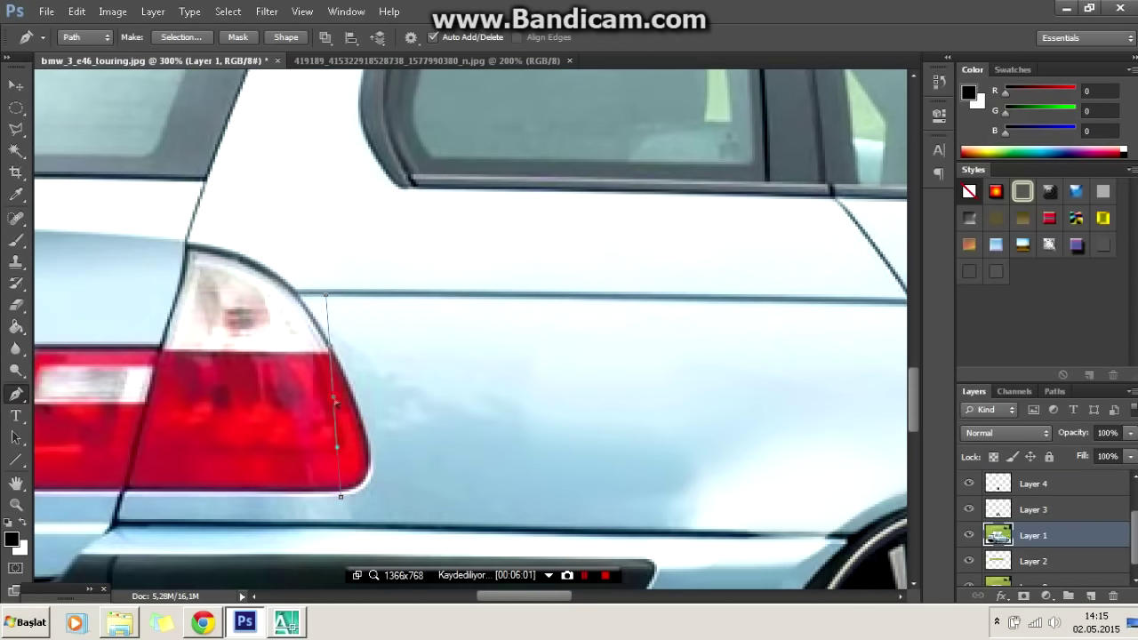
key(ctrl+plus)
key(ctrl+plus)
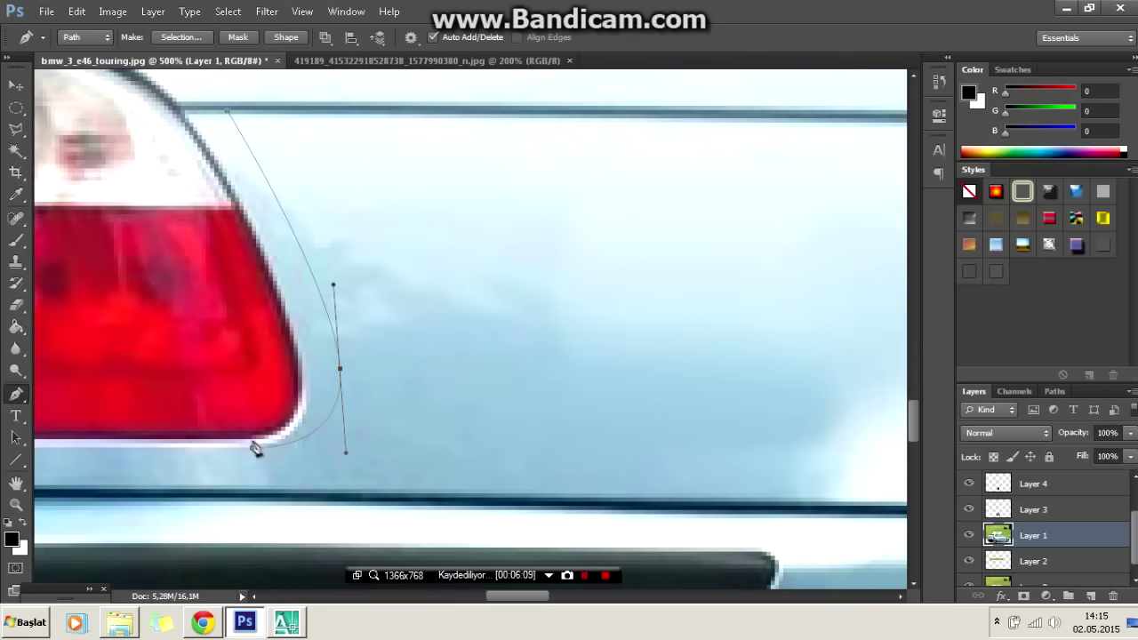
scroll(283, 313, up, 2)
scroll(222, 329, up, 3)
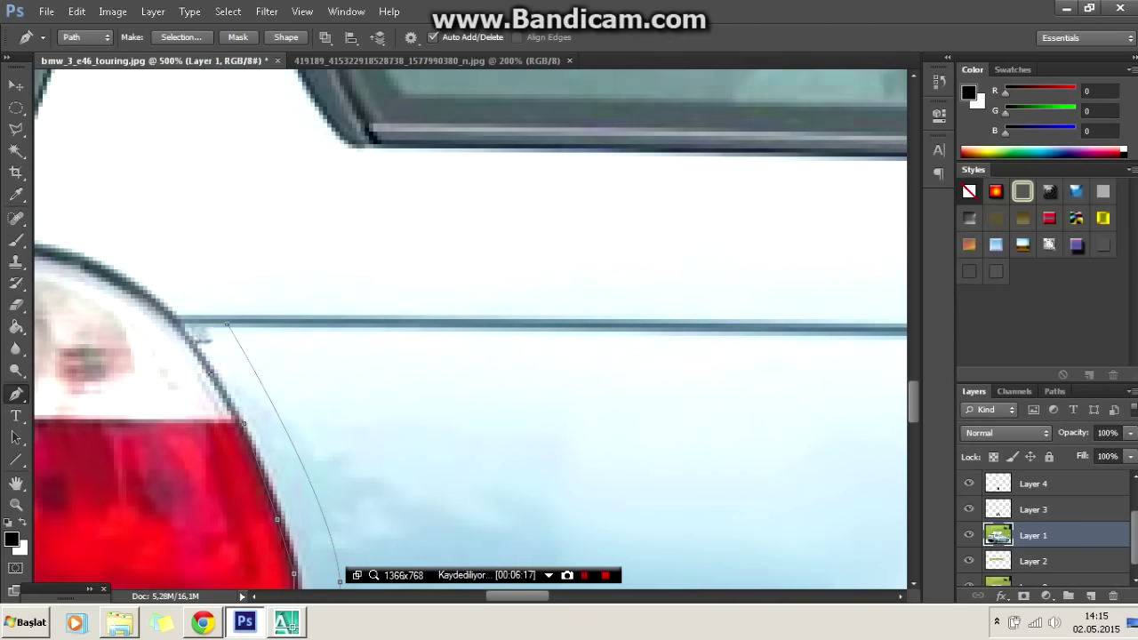
right_click(229, 331)
click(383, 104)
key(Return)
key(ctrl+minus)
key(ctrl+minus)
Paint the strip beside the taillight black at 100% opacity, then deselect.
key(b)
click(85, 37)
key(Return)
key(0)
drag(395, 453, 348, 296)
key(ctrl+d)
key(l)
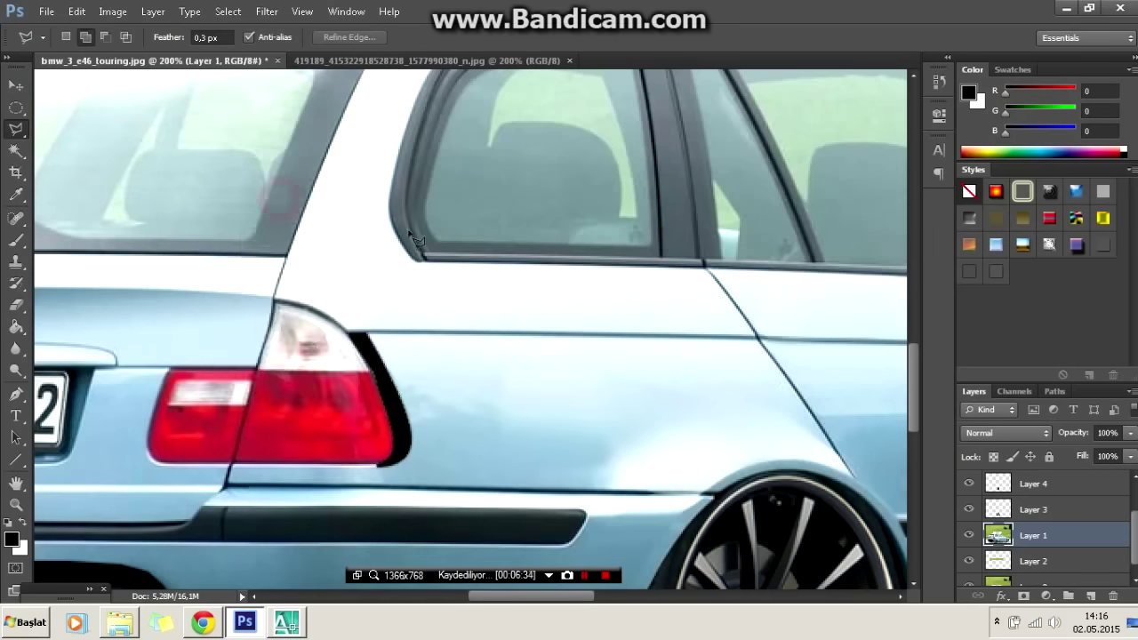
Set the foreground colour to white and the brush opacity to 71%.
key(ctrl+plus)
key(ctrl+plus)
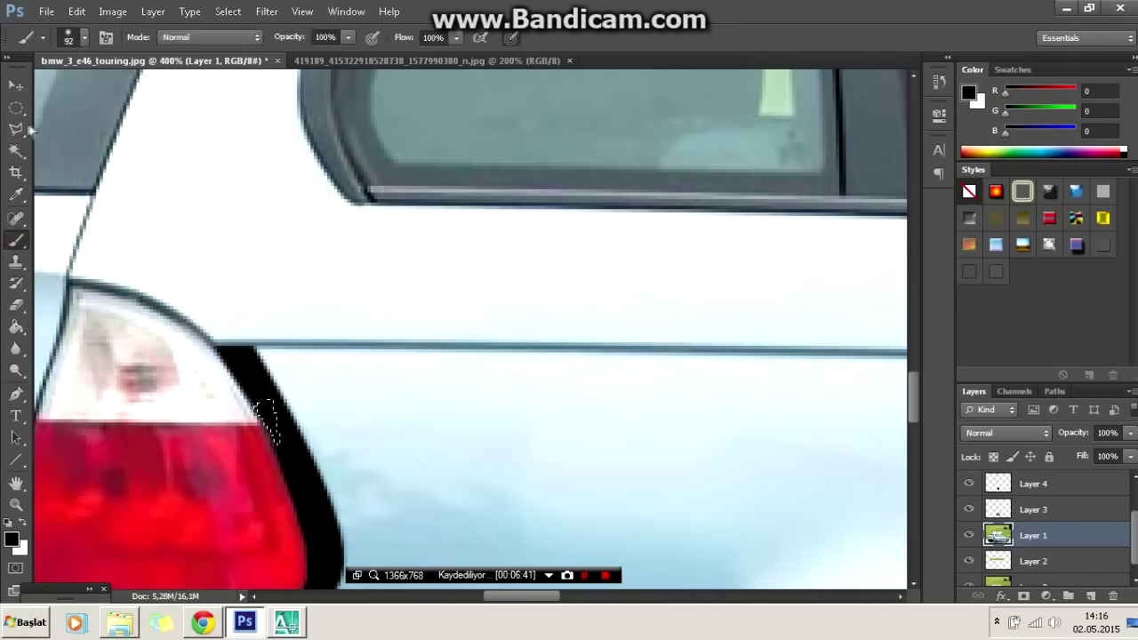
scroll(257, 267, down, 3)
scroll(178, 305, up, 3)
key(p)
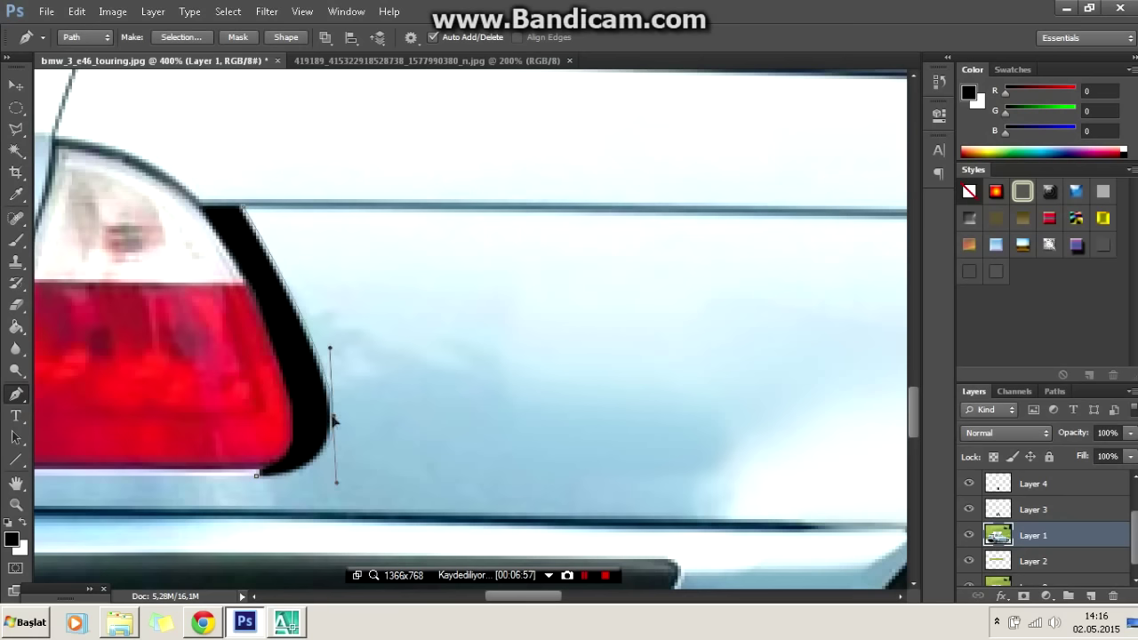
click(12, 539)
click(648, 177)
click(1061, 163)
key(b)
drag(348, 37, 323, 49)
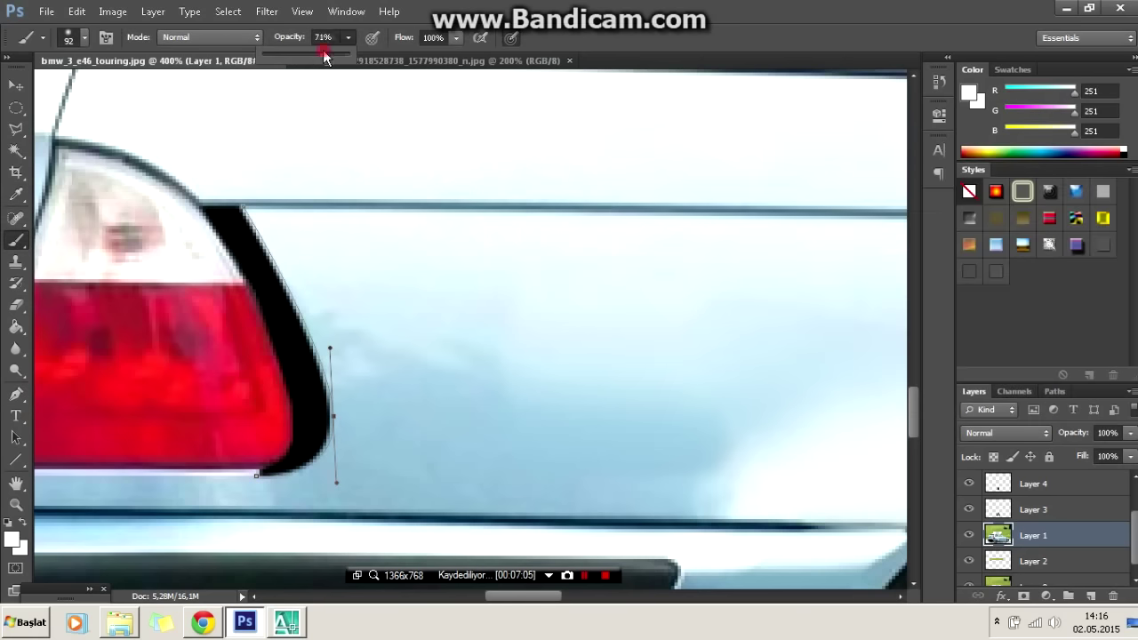
Stroke the taillight path with a thin white highlight along the black edge.
click(85, 37)
key(Return)
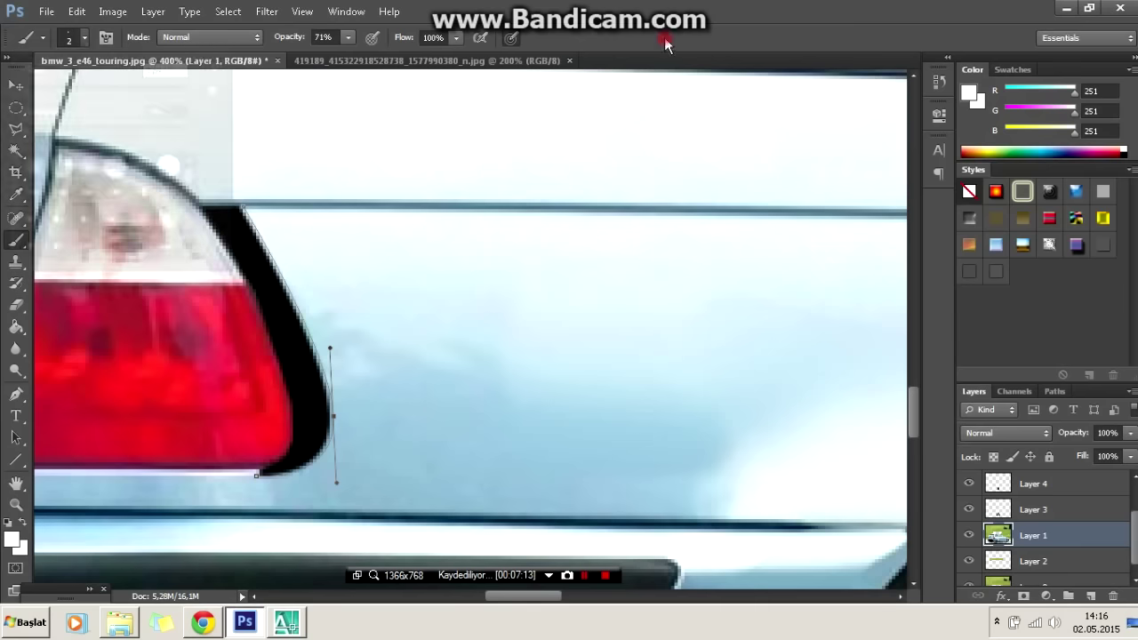
key(p)
right_click(465, 388)
click(667, 201)
key(l)
right_click(349, 177)
click(400, 184)
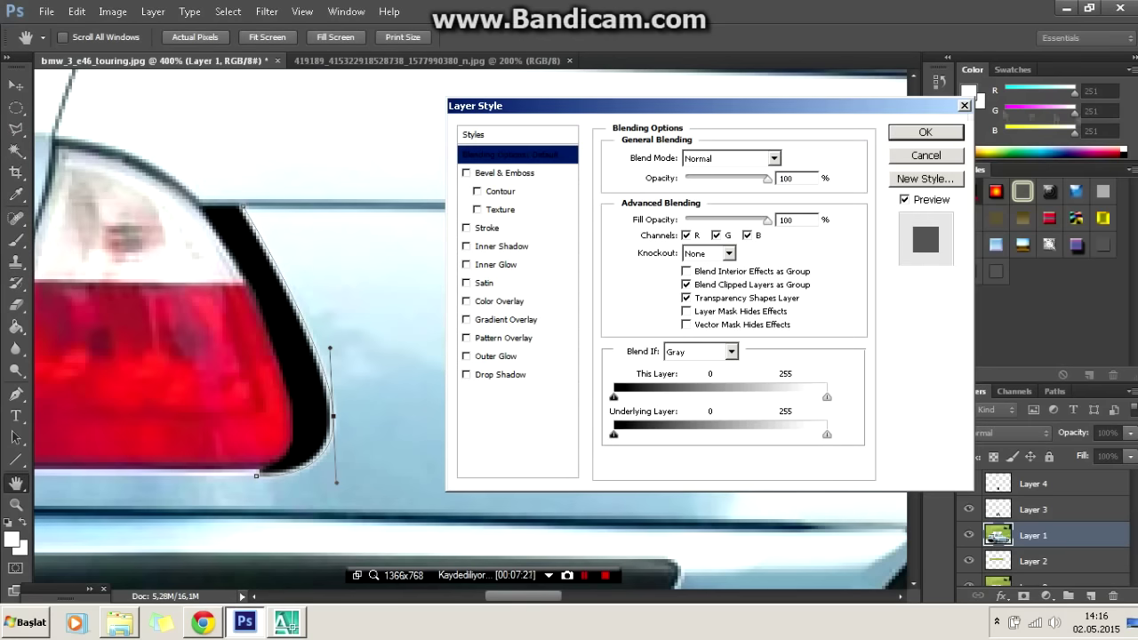
key(Escape)
key(p)
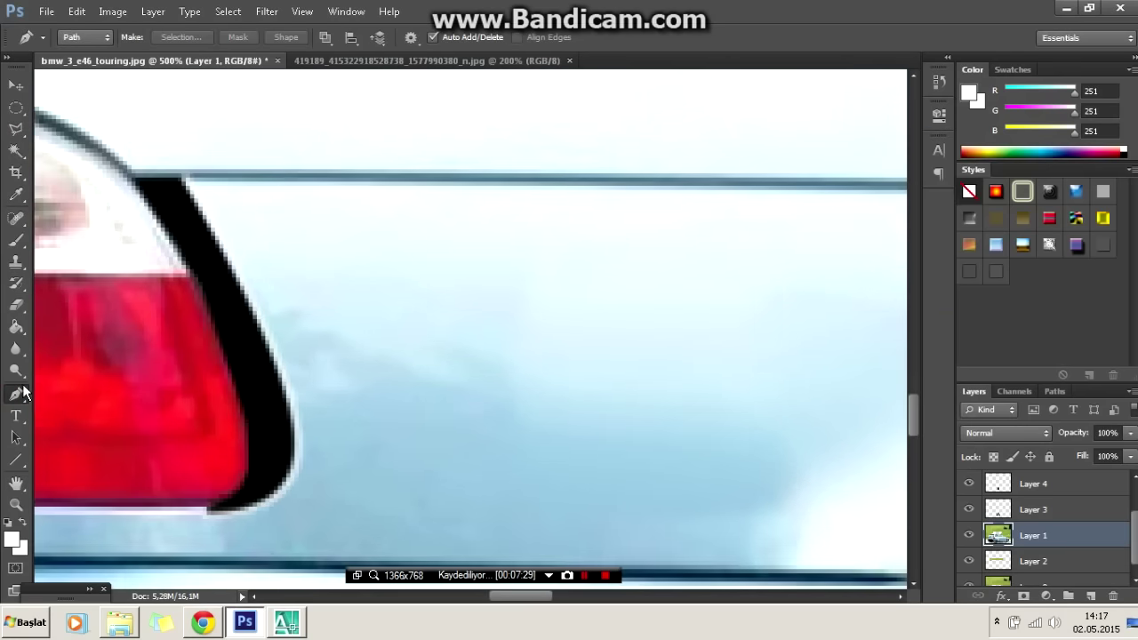
key(ctrl+minus)
key(ctrl+minus)
key(ctrl+minus)
key(ctrl+minus)
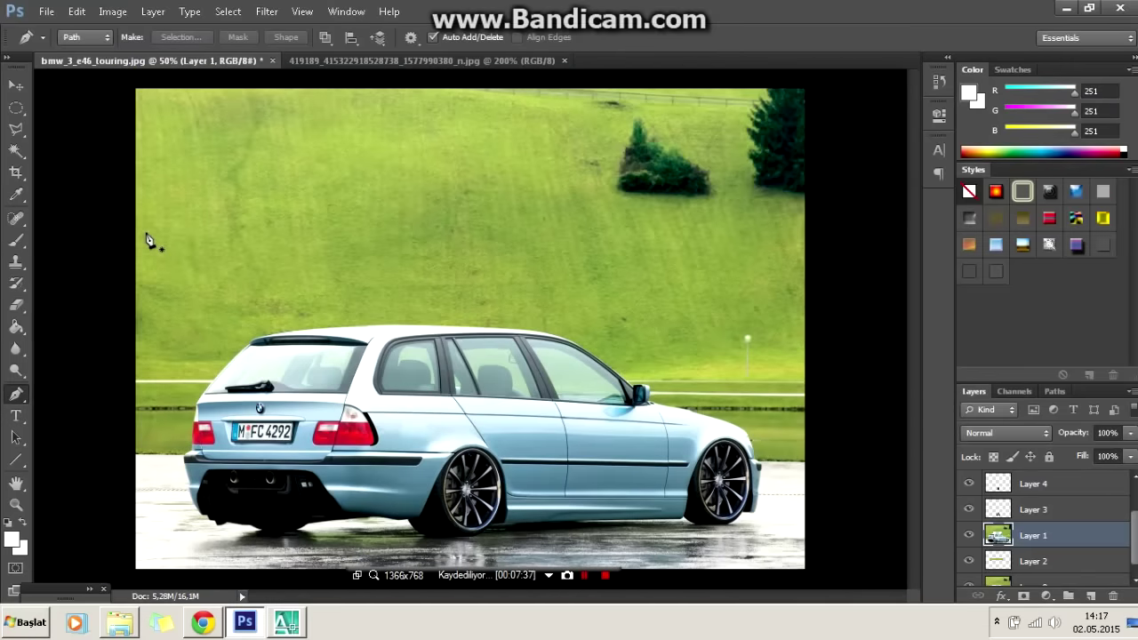
On Layer 1, start a pen path along the ground curving around the front wheel.
key(ctrl+plus)
key(ctrl+plus)
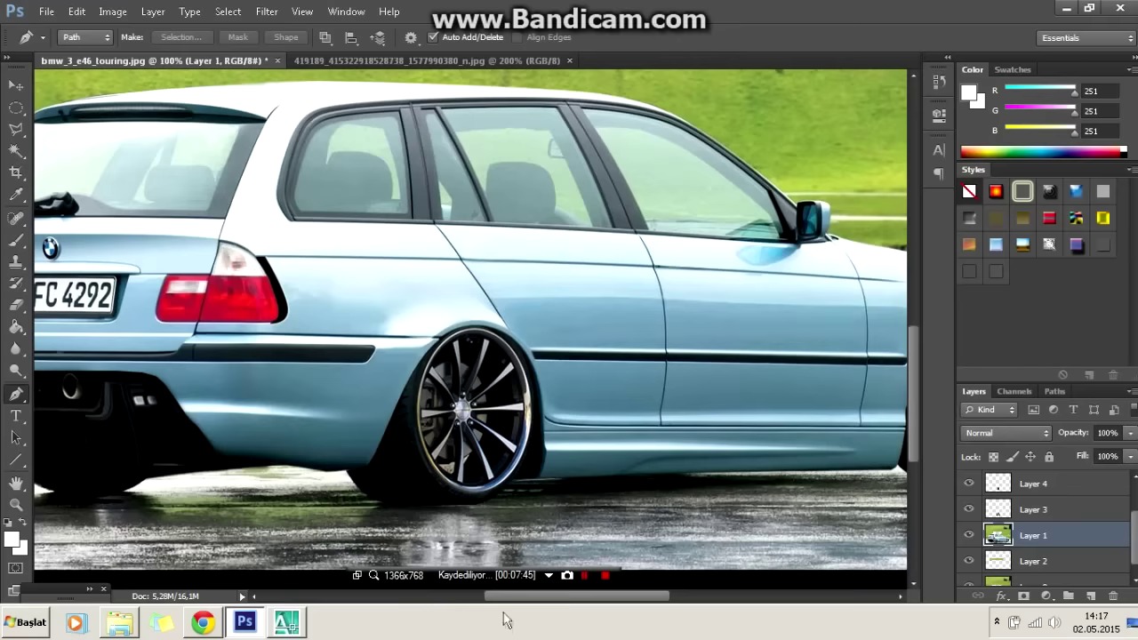
click(1040, 522)
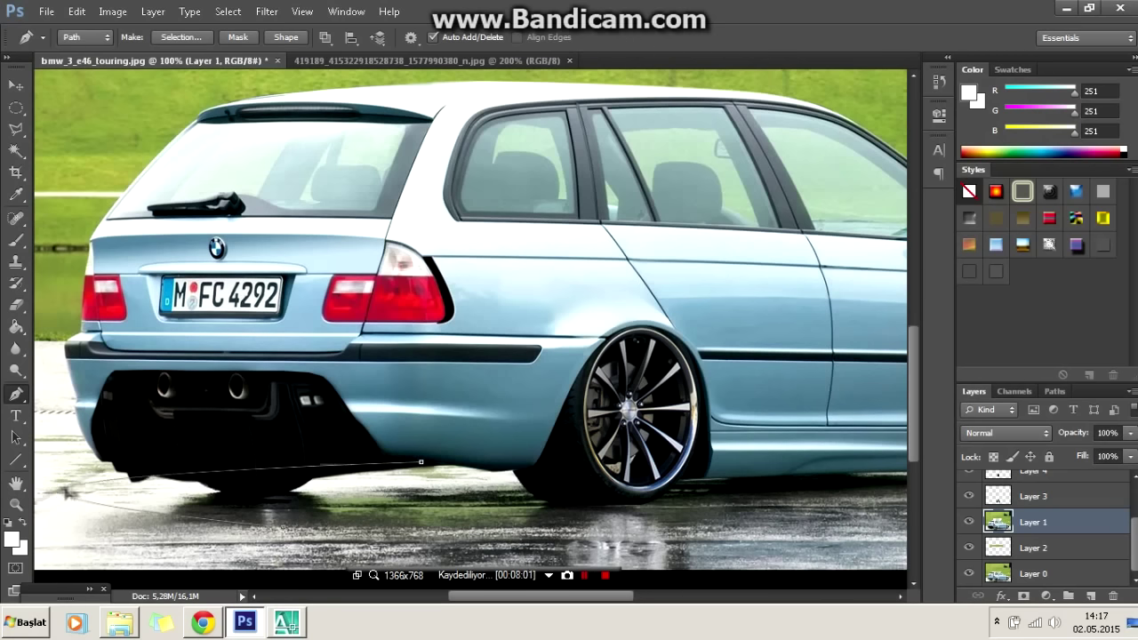
drag(500, 600, 595, 599)
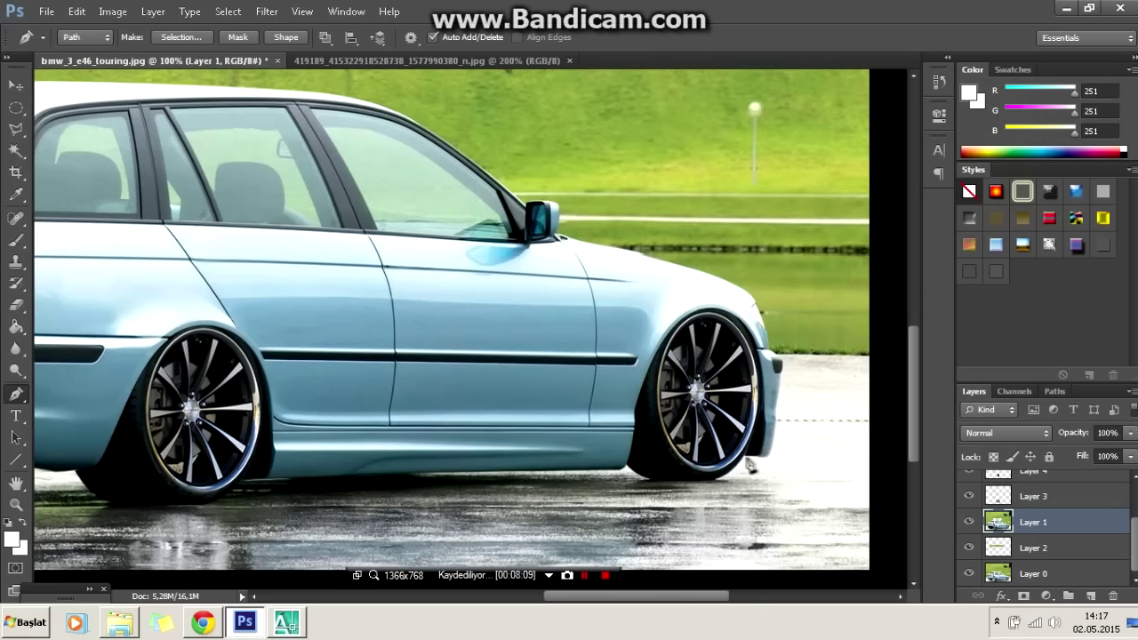
drag(693, 481, 904, 464)
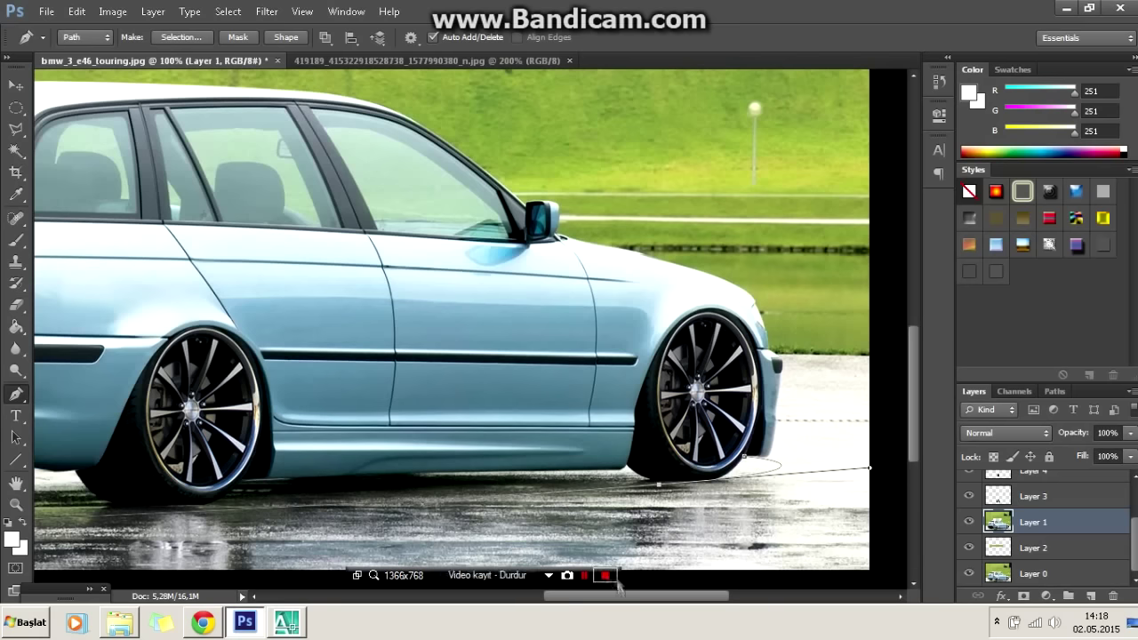
scroll(594, 570, down, 1)
scroll(578, 474, up, 2)
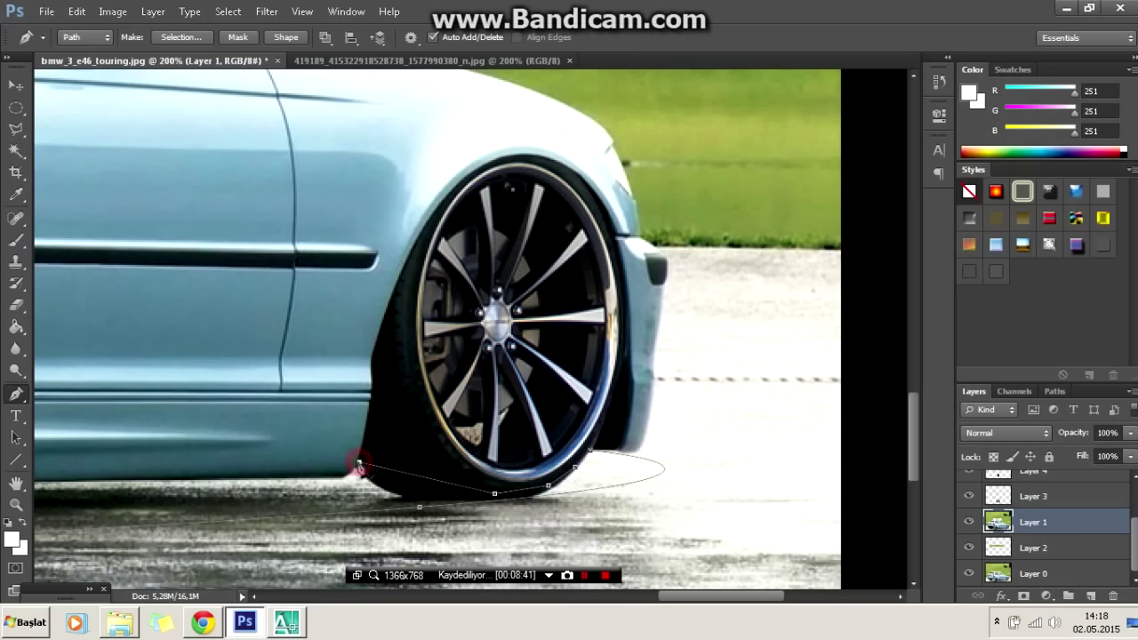
drag(689, 595, 616, 601)
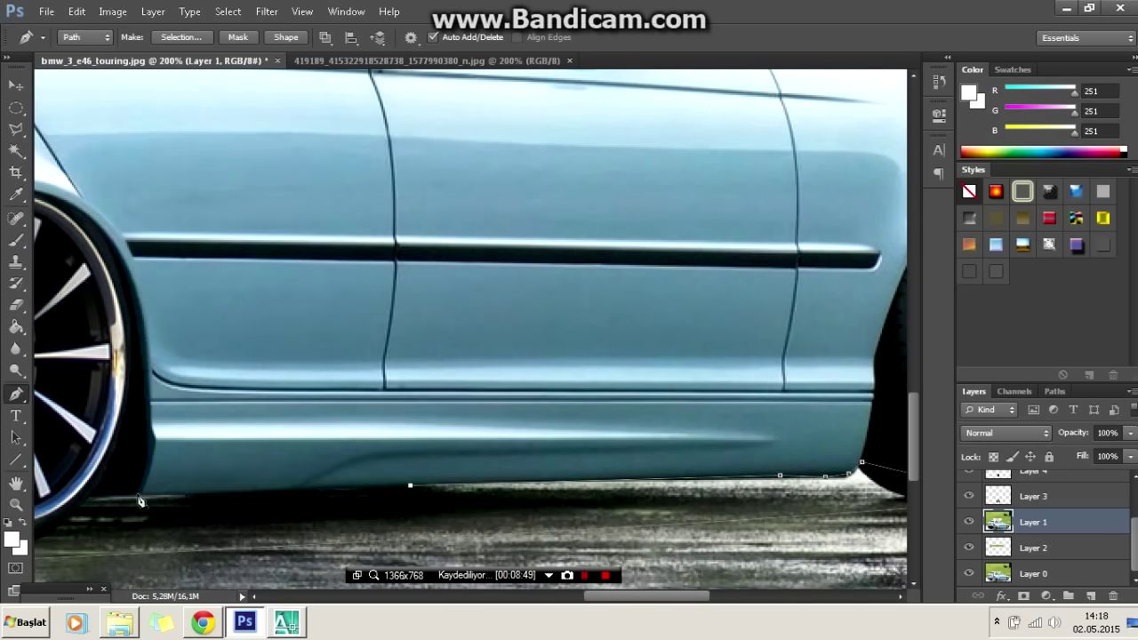
Add points near the rear wheel, close the shadow path, and make it a selection.
click(84, 506)
scroll(266, 515, left, 5)
click(464, 550)
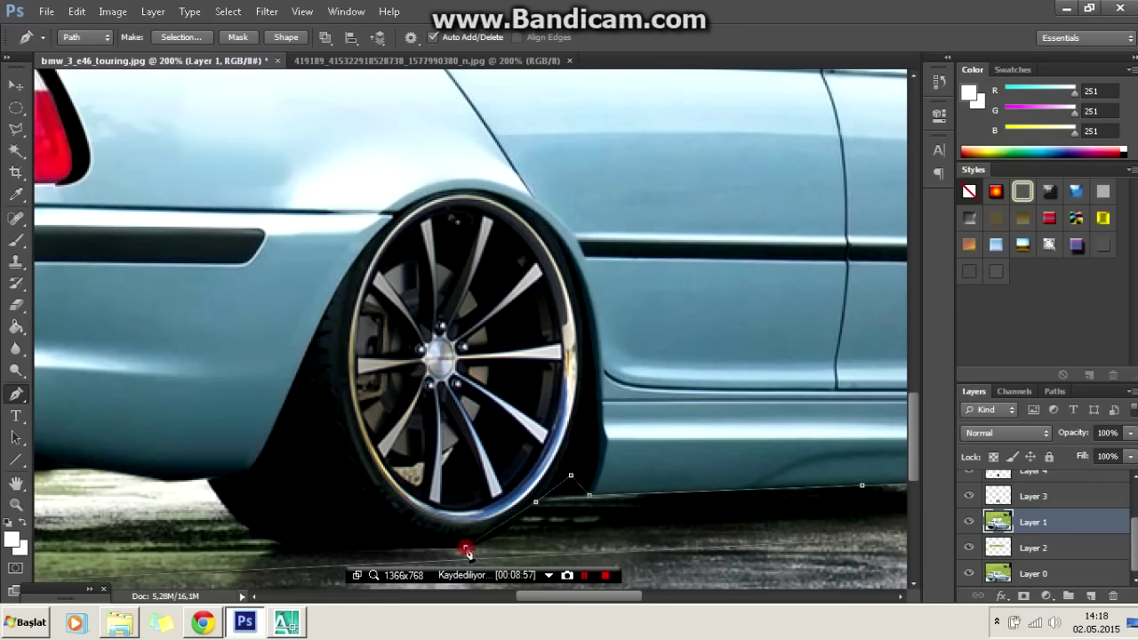
click(210, 480)
scroll(211, 480, left, 4)
right_click(507, 114)
click(613, 181)
key(b)
click(84, 37)
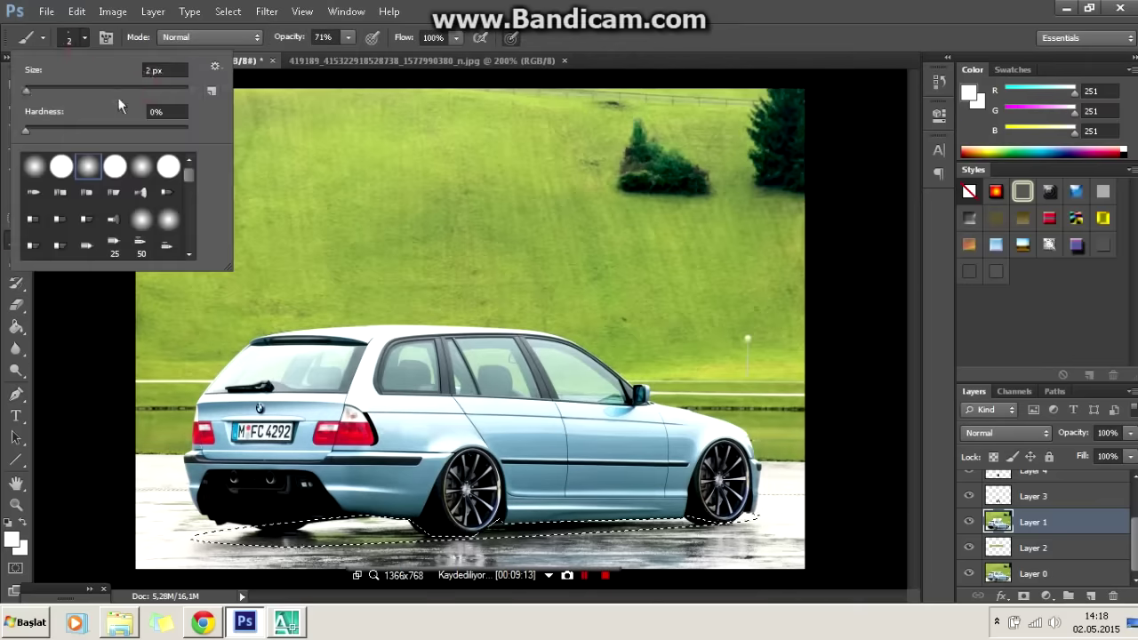
Paint the selected ground area under the car black, then deselect.
key(d)
drag(195, 533, 444, 533)
drag(586, 526, 755, 519)
drag(302, 530, 436, 531)
drag(756, 520, 412, 492)
right_click(226, 169)
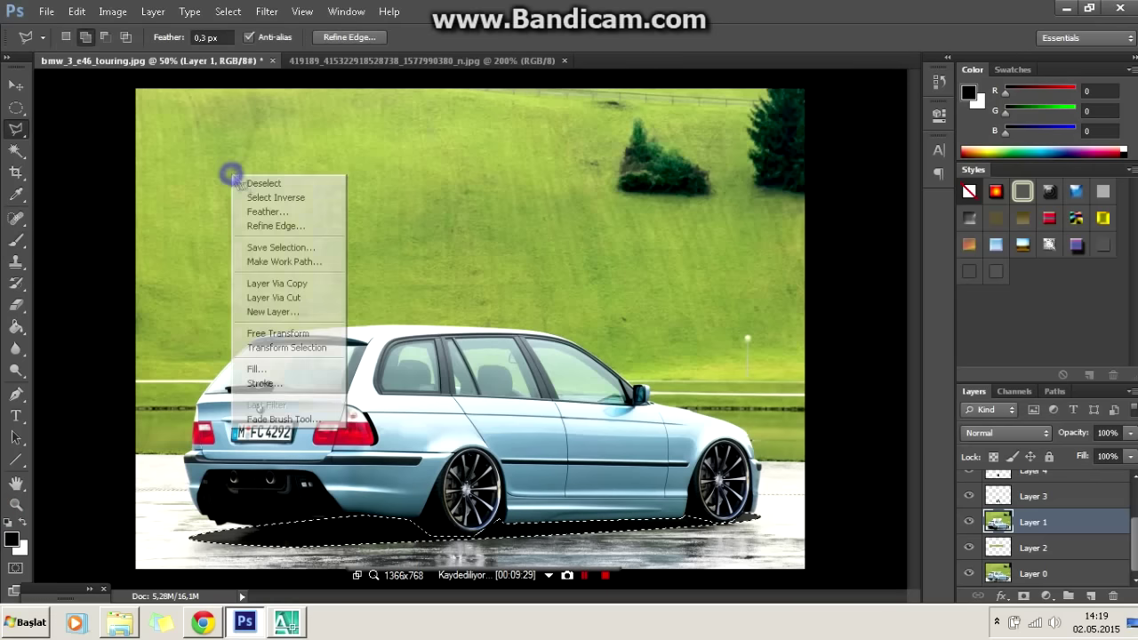
click(249, 182)
Erase along the rear shadow edge to soften it.
key(ctrl+plus)
key(ctrl+plus)
key(e)
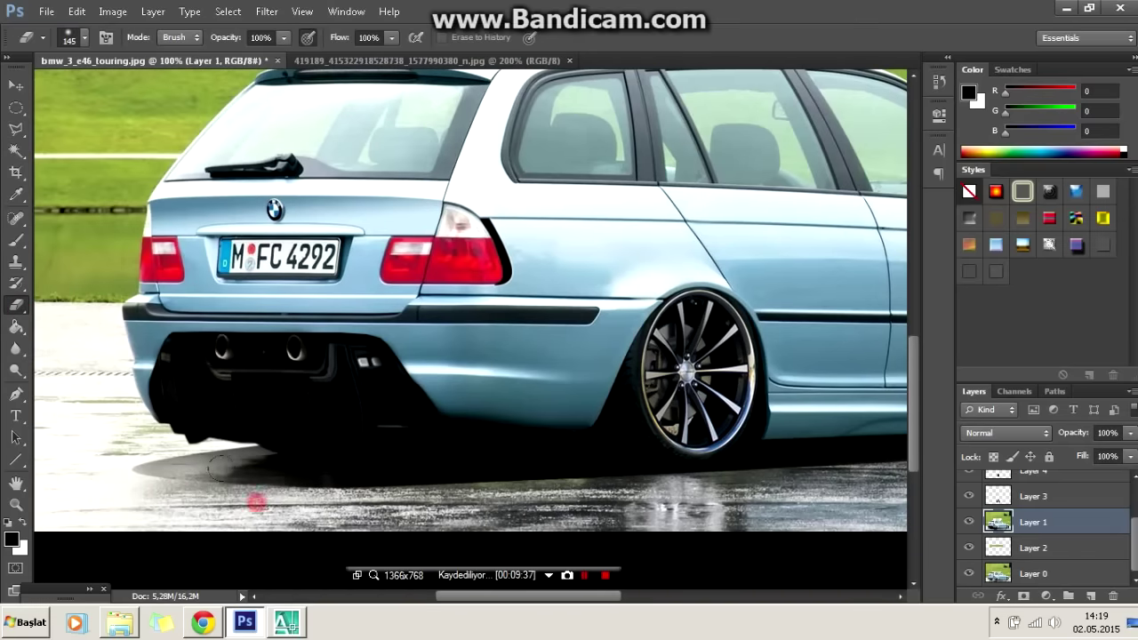
drag(498, 597, 609, 598)
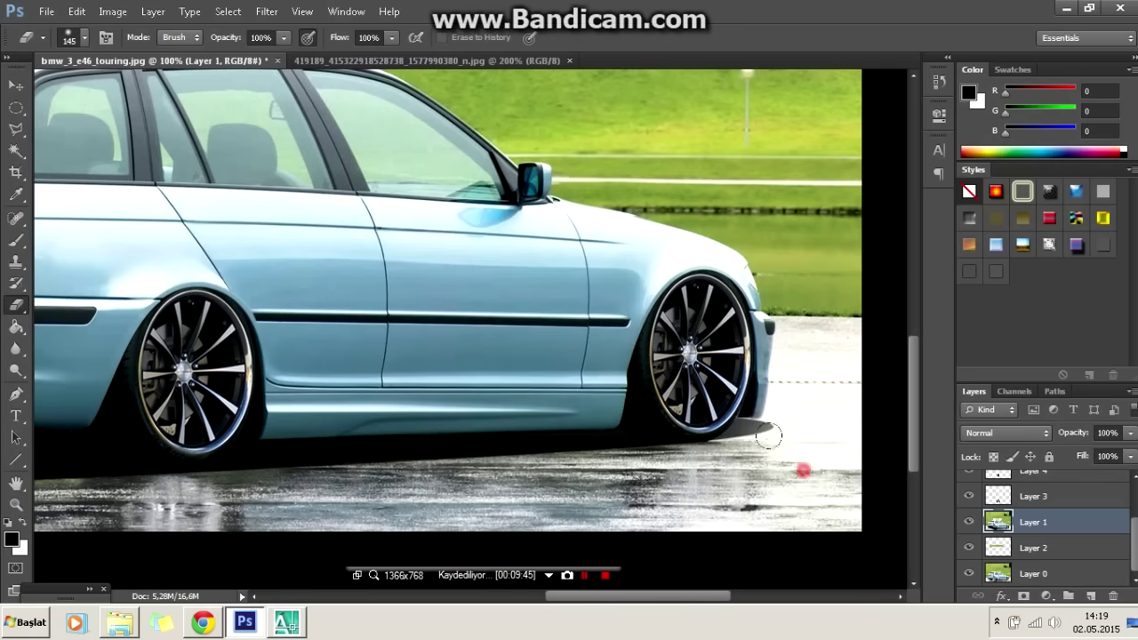
key(ctrl+minus)
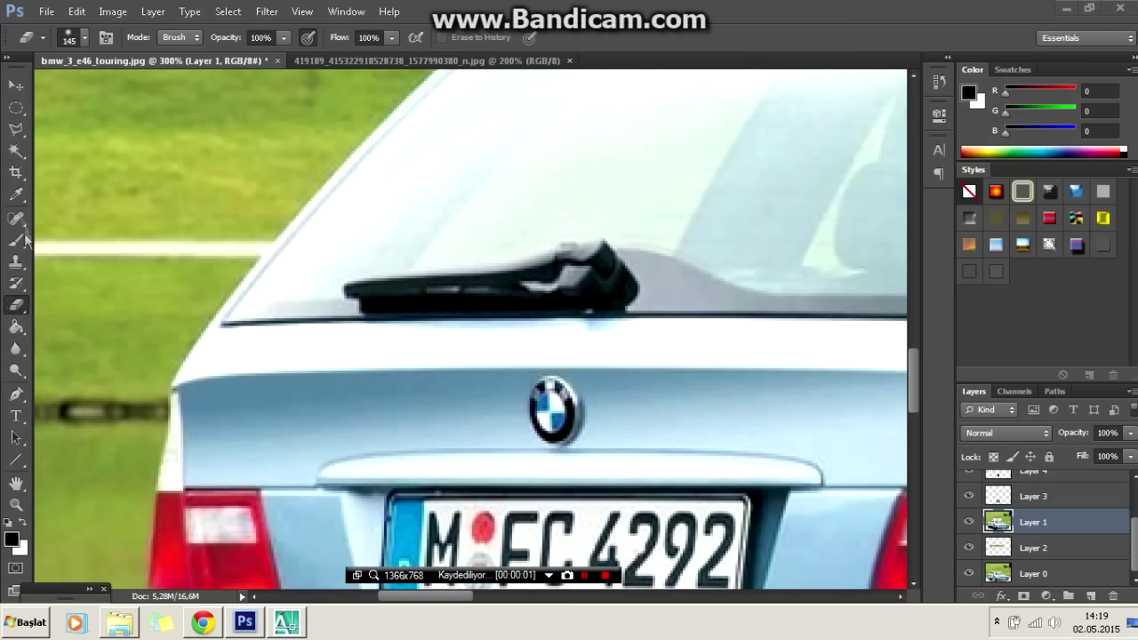
Select the BMW badge on the tailgate, smudge it into the paint, and deselect.
click(16, 128)
double_click(477, 411)
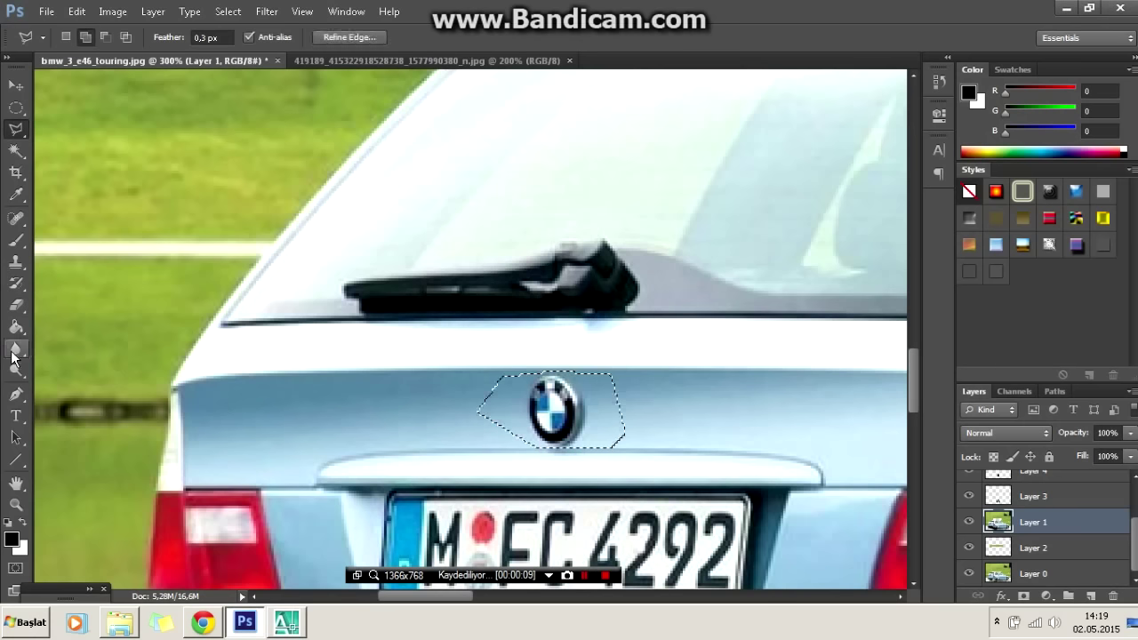
key(r)
drag(393, 412, 463, 418)
key(l)
right_click(303, 183)
click(334, 189)
key(r)
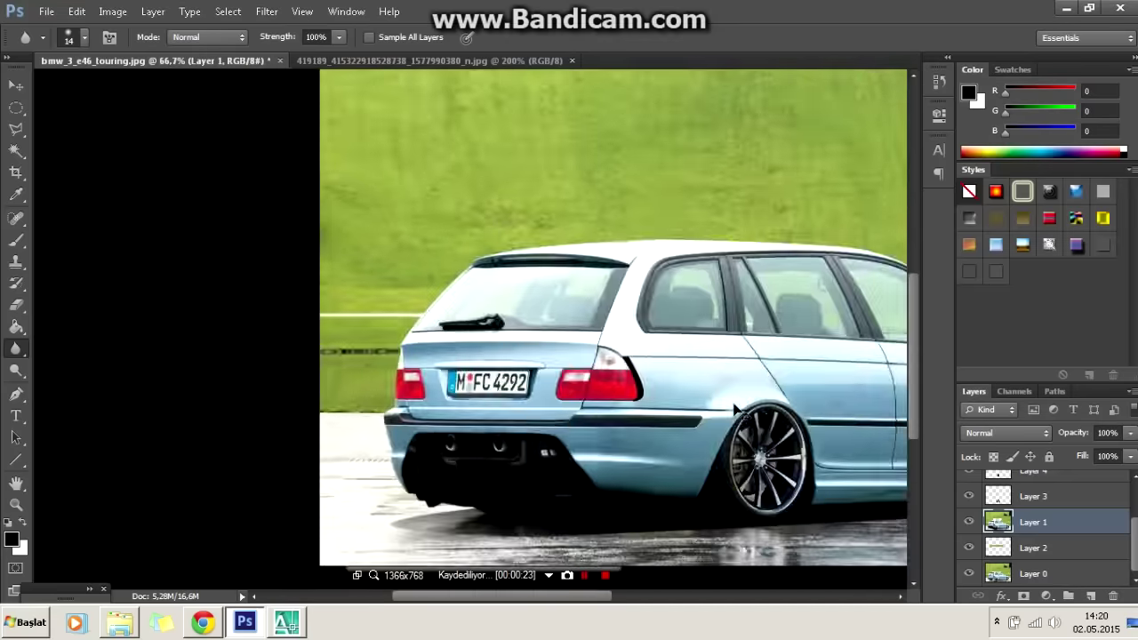
drag(732, 404, 711, 383)
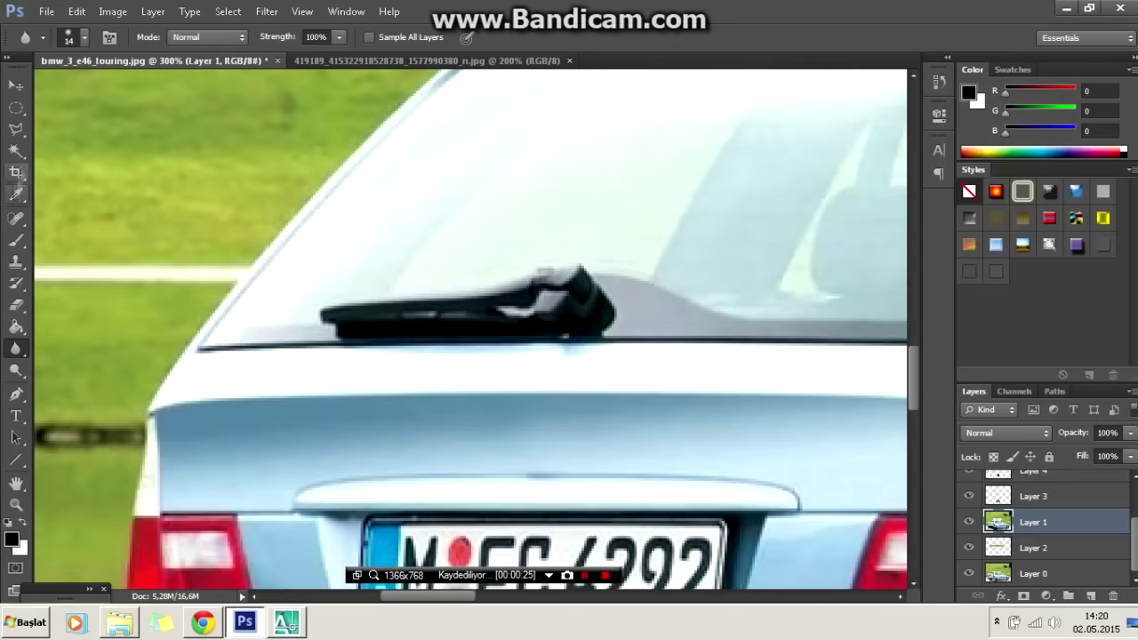
Switch to the Smudge tool, fit the image, and choose a large round brush preset.
right_click(29, 347)
click(77, 381)
key(ctrl+0)
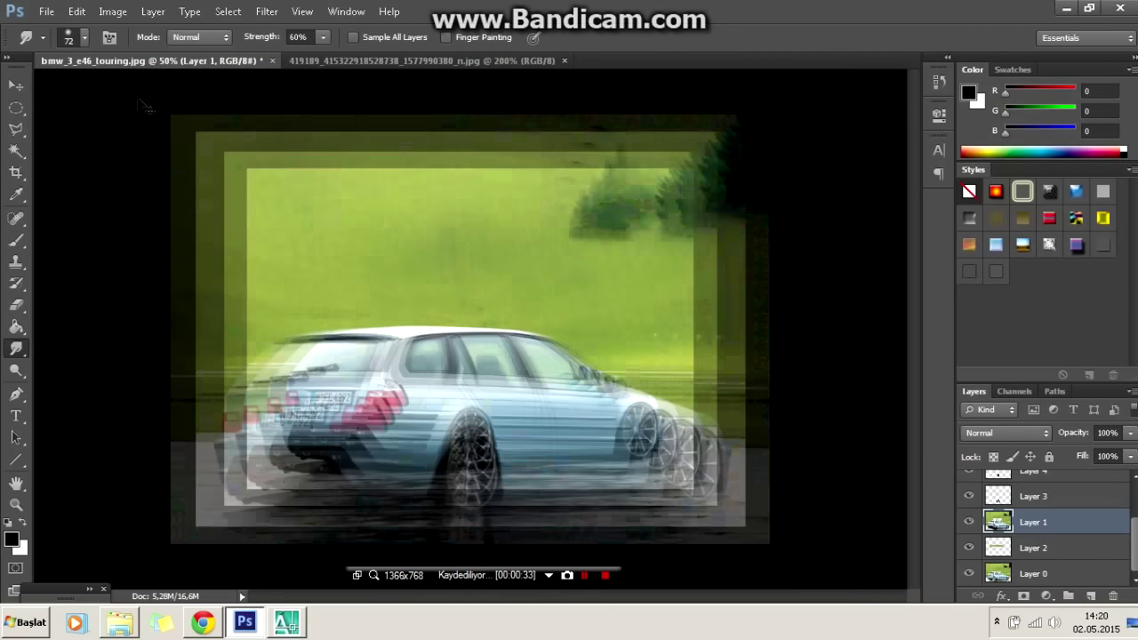
key(ctrl+plus)
right_click(371, 336)
scroll(551, 497, down, 5)
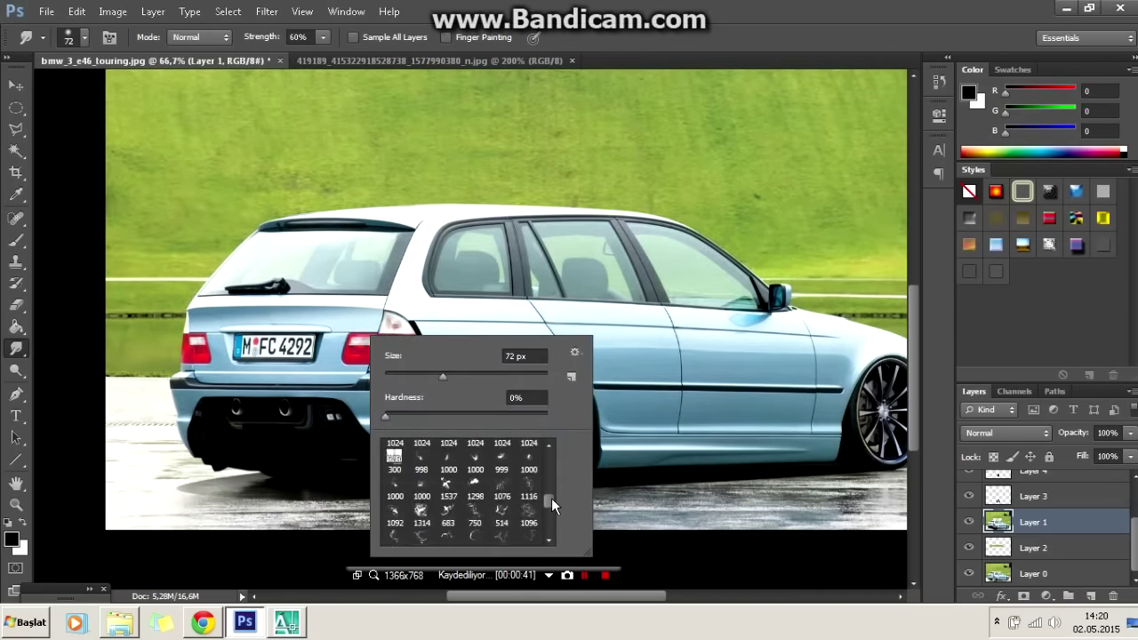
scroll(552, 502, down, 6)
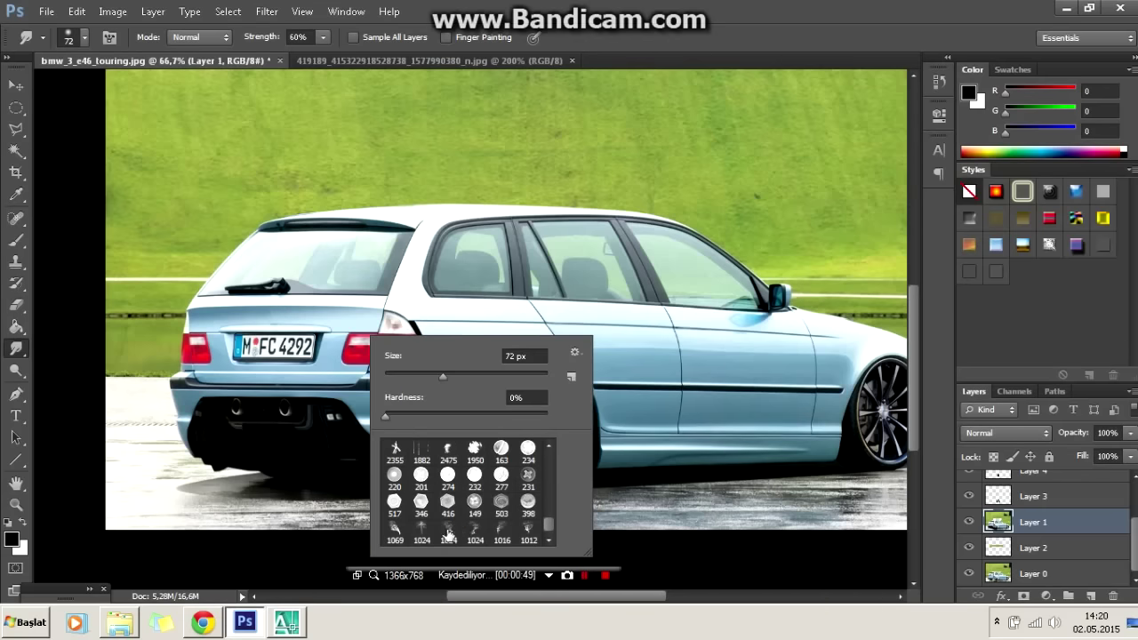
double_click(453, 533)
Set a light grey (212) foreground, brush size 93, and add a new empty layer.
click(12, 539)
click(644, 205)
click(1061, 160)
click(84, 38)
drag(124, 64, 53, 64)
click(307, 258)
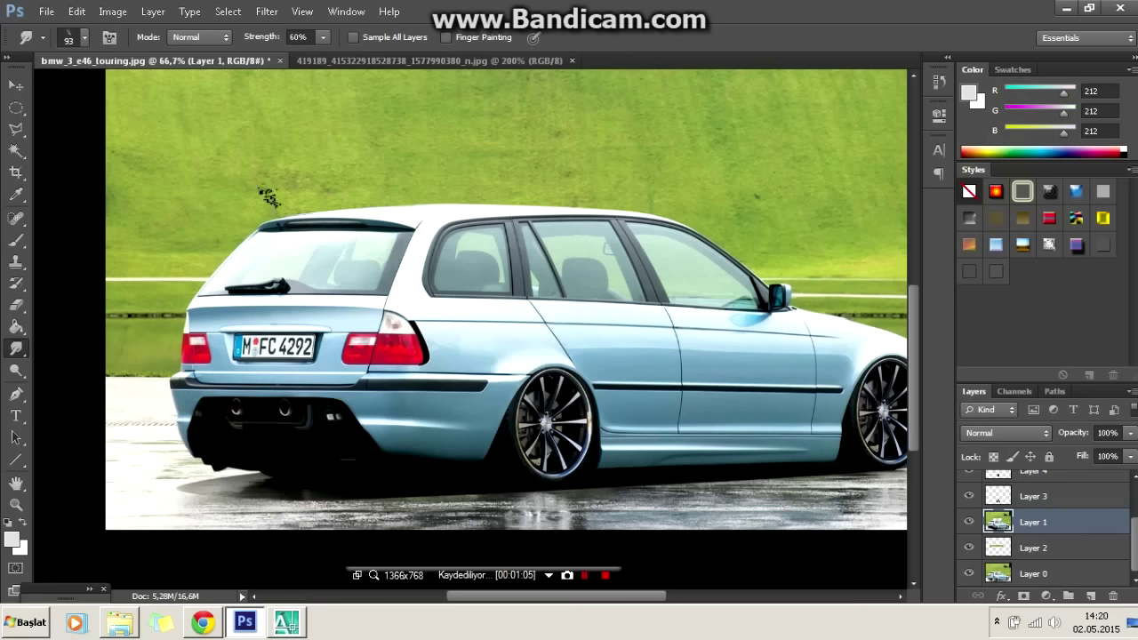
scroll(1044, 524, up, 3)
key(ctrl+shift+alt+n)
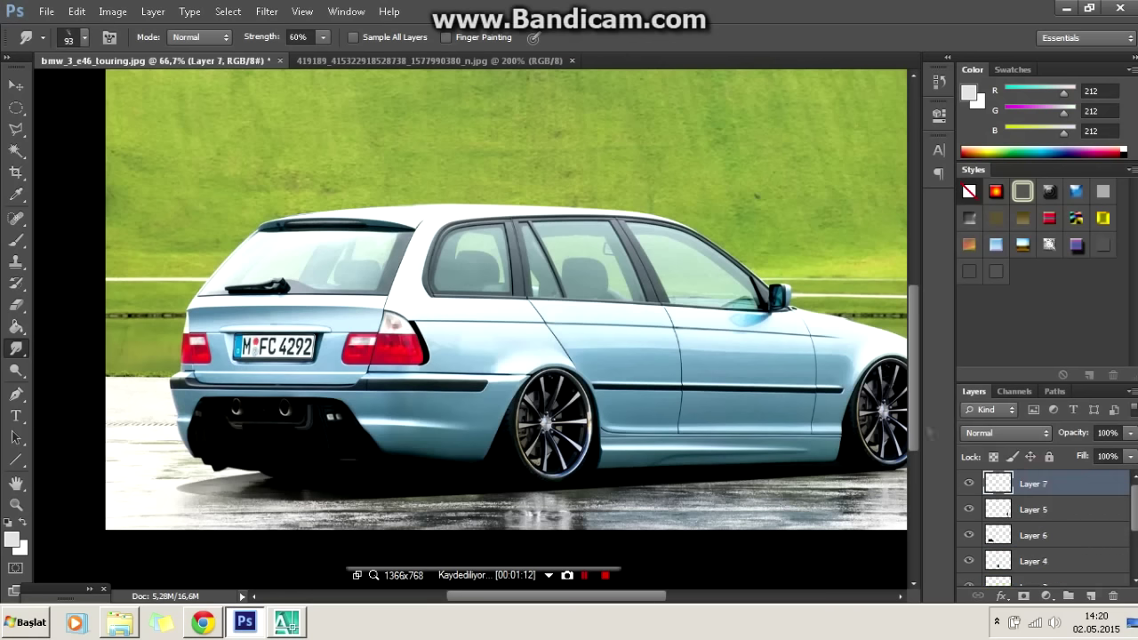
Smudge paint across the tailgate at full smudge strength.
drag(345, 60, 365, 60)
click(85, 38)
drag(54, 88, 71, 89)
drag(228, 312, 238, 329)
Merge Layer 3 and Layer 1 down into Layer 2.
click(1013, 534)
right_click(1031, 482)
scroll(1032, 524, down, 4)
right_click(1036, 483)
click(1035, 322)
right_click(1031, 483)
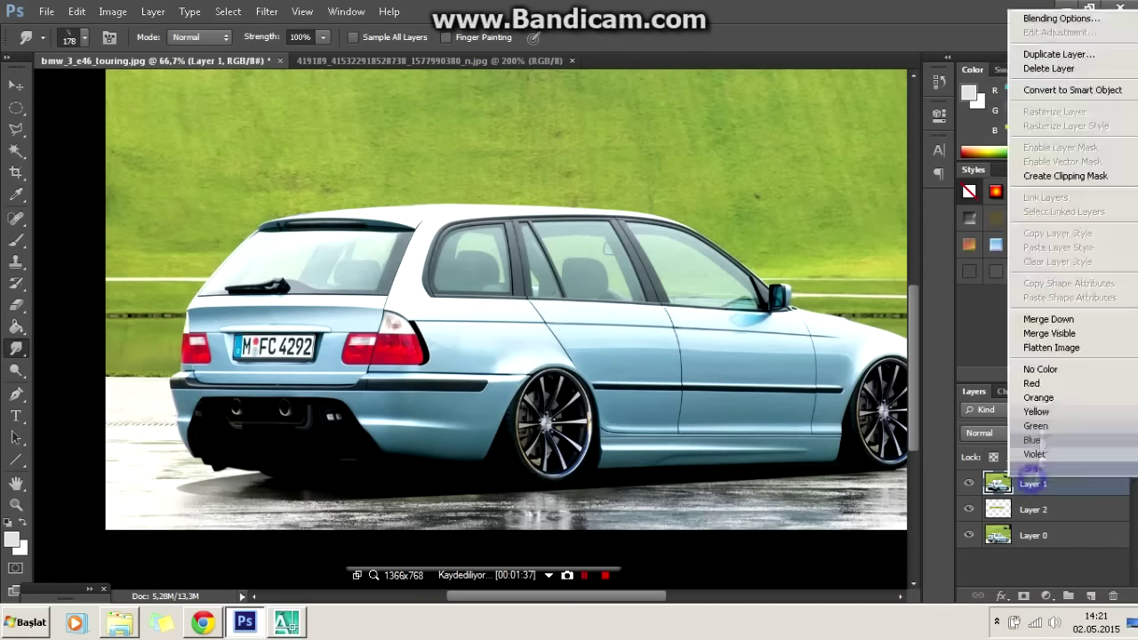
click(1036, 322)
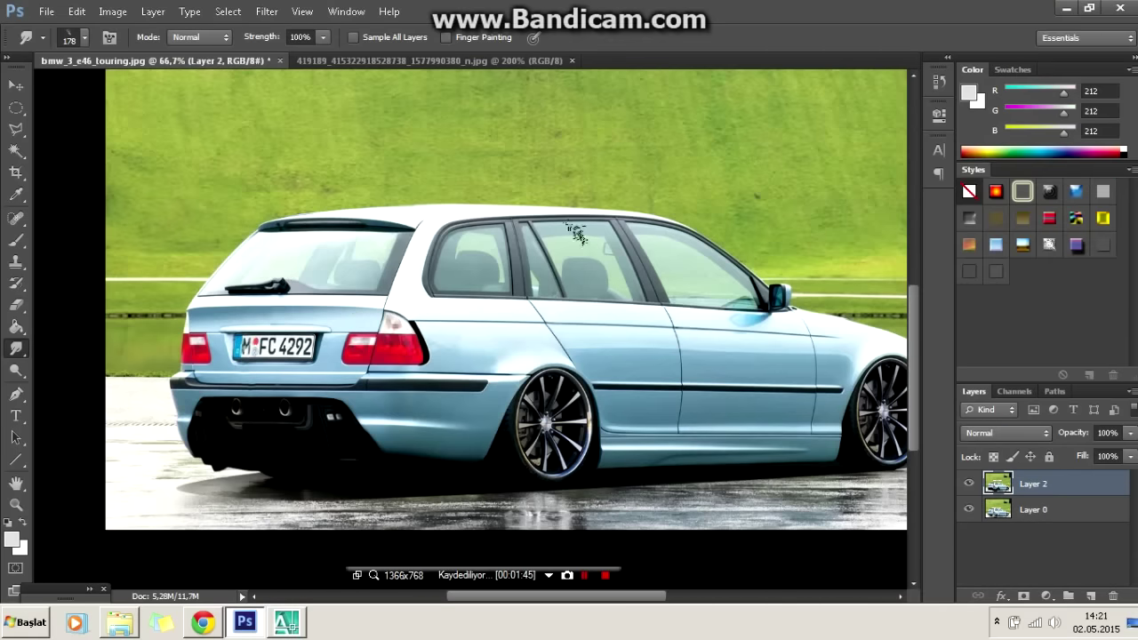
Set up the Brush tool at 250 px size and 100% opacity.
click(16, 240)
right_click(206, 251)
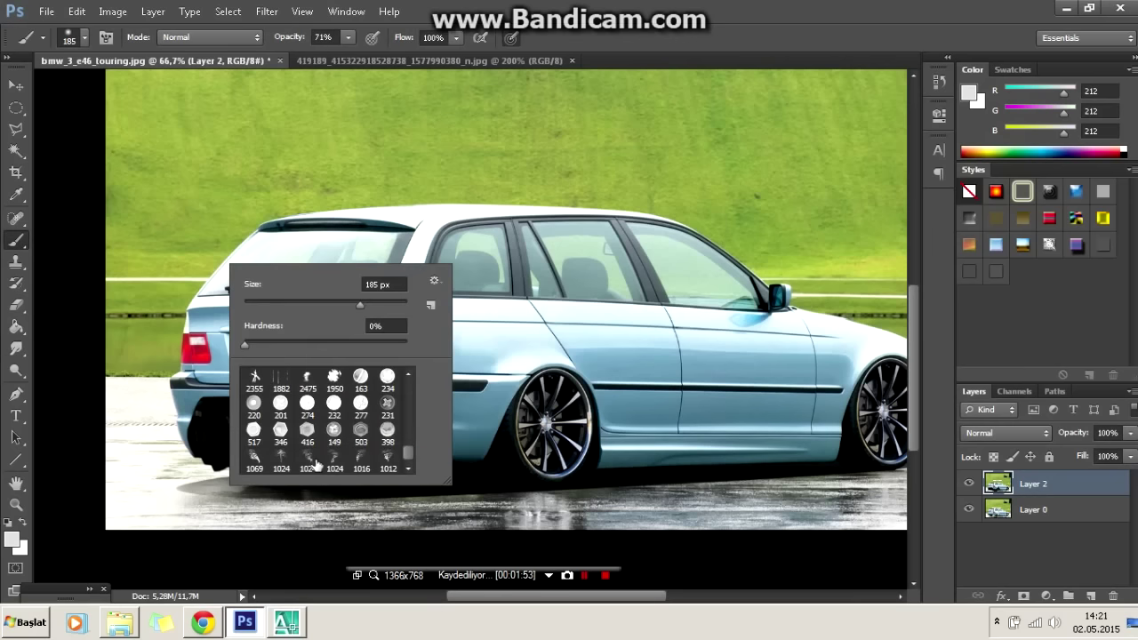
key(Return)
click(85, 37)
double_click(162, 70)
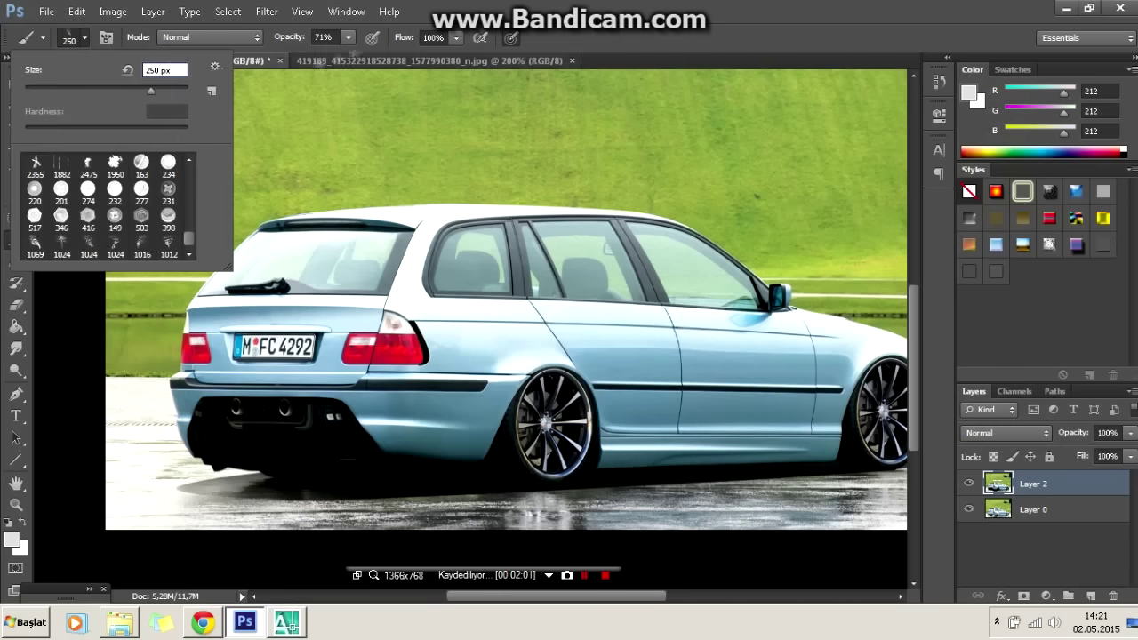
key(Return)
key(0)
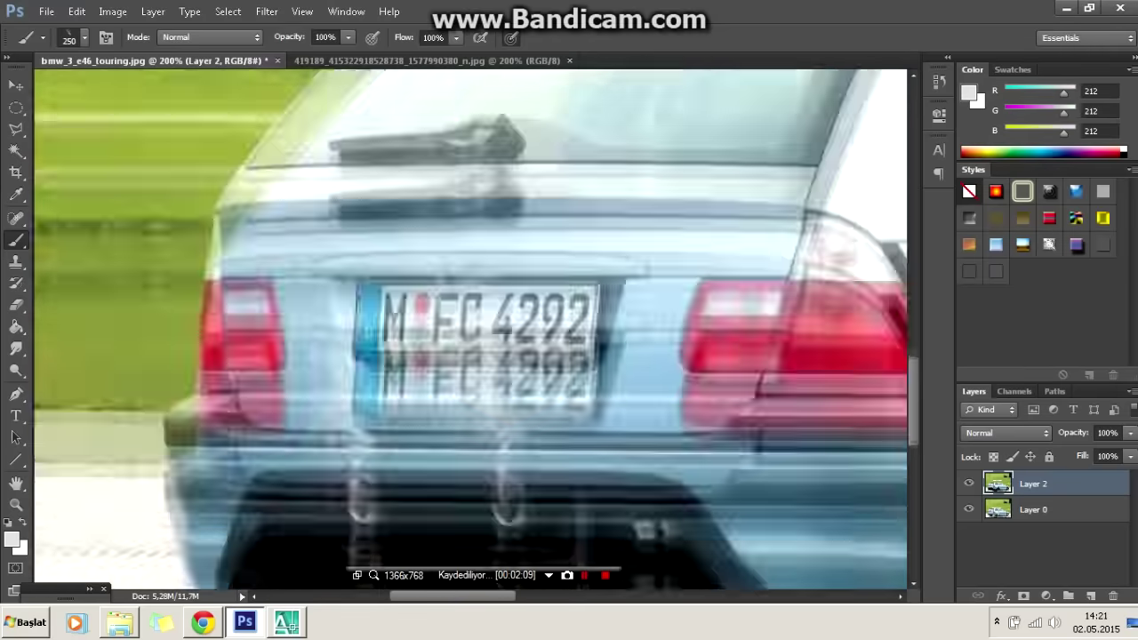
scroll(372, 251, up, 3)
Select the licence plate lettering with a four-point Polygonal Lasso.
key(l)
click(272, 206)
click(711, 203)
click(702, 324)
click(288, 325)
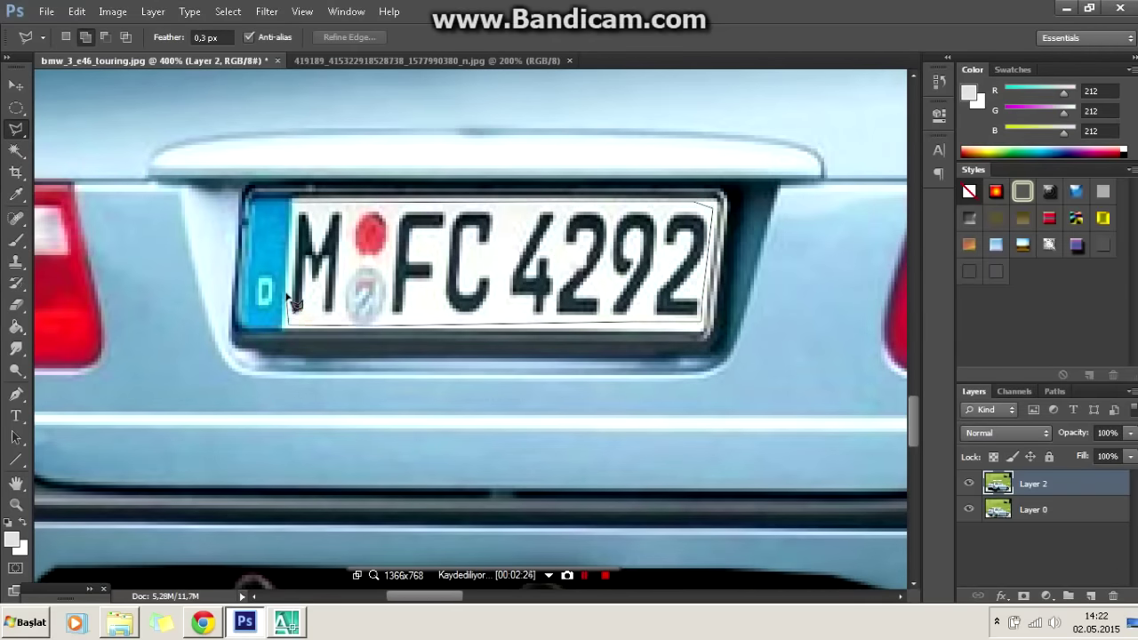
Paint the selected plate area plain white, discarding a smudge attempt.
click(291, 202)
key(r)
drag(329, 267, 228, 235)
key(ctrl+z)
key(b)
drag(320, 267, 675, 266)
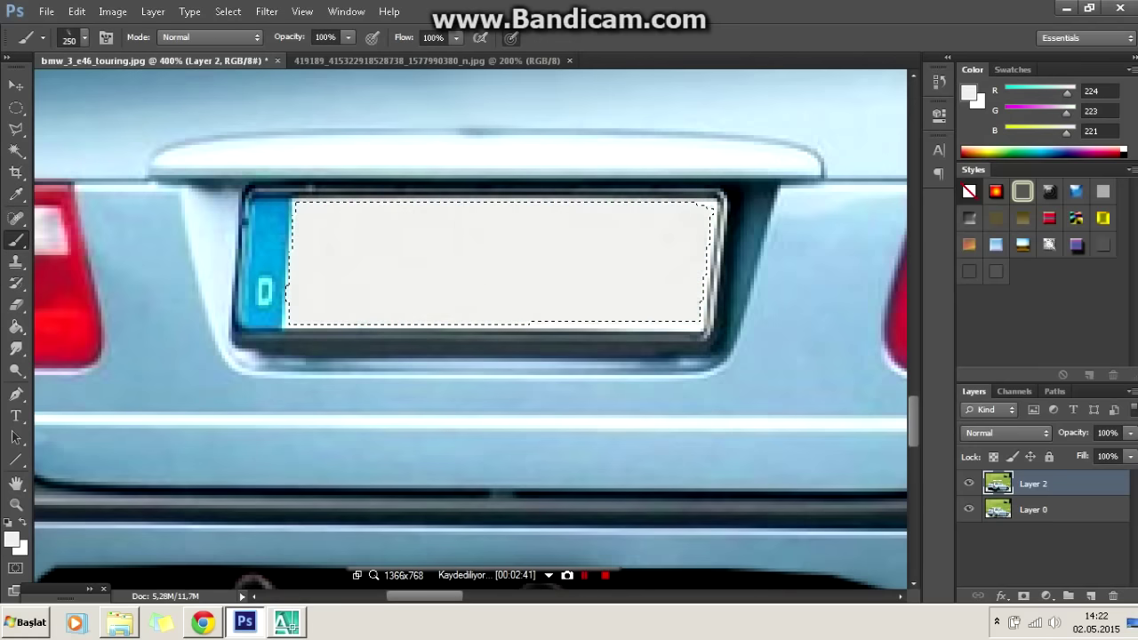
Zoom out to check the blank plate, then zoom back in on the rear.
key(l)
key(ctrl+1)
key(b)
key(ctrl+plus)
click(329, 338)
scroll(678, 249, down, 1)
scroll(673, 216, down, 1)
scroll(525, 191, up, 1)
scroll(498, 218, down, 1)
click(46, 11)
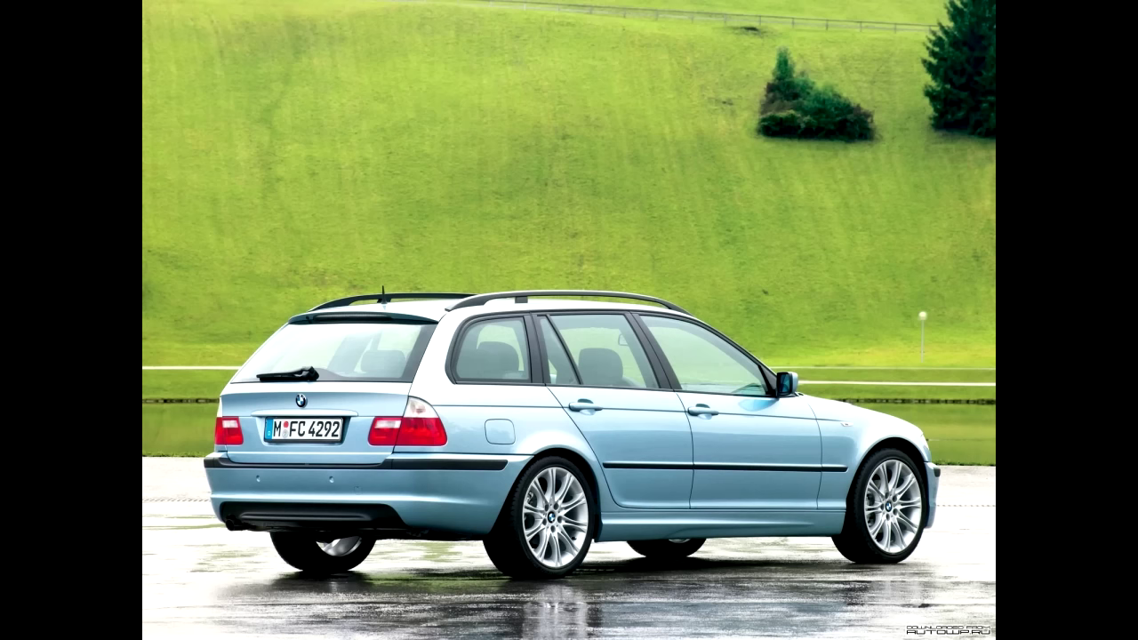